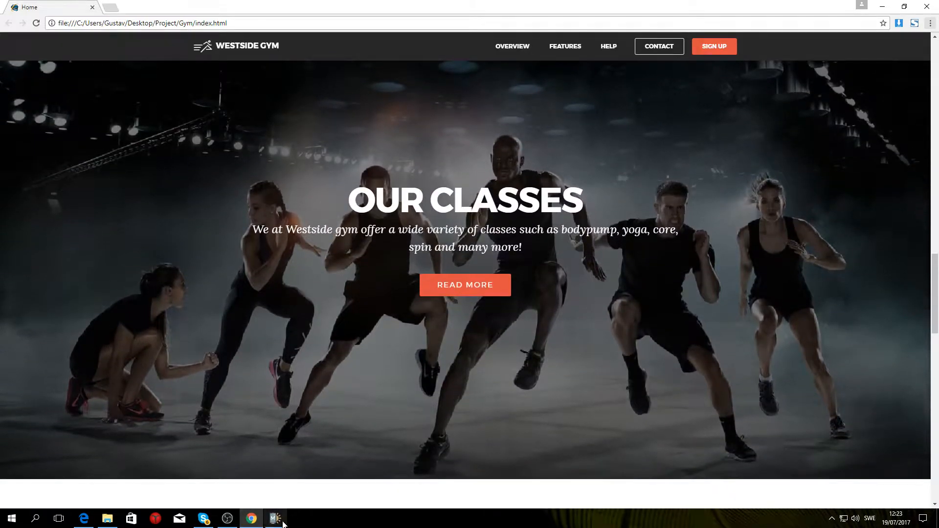
Switch to Mobirise, add a Full Screen Intro block at the end of the page, and hide its arrow
{"action": "left_click", "coordinate": [283, 523]}
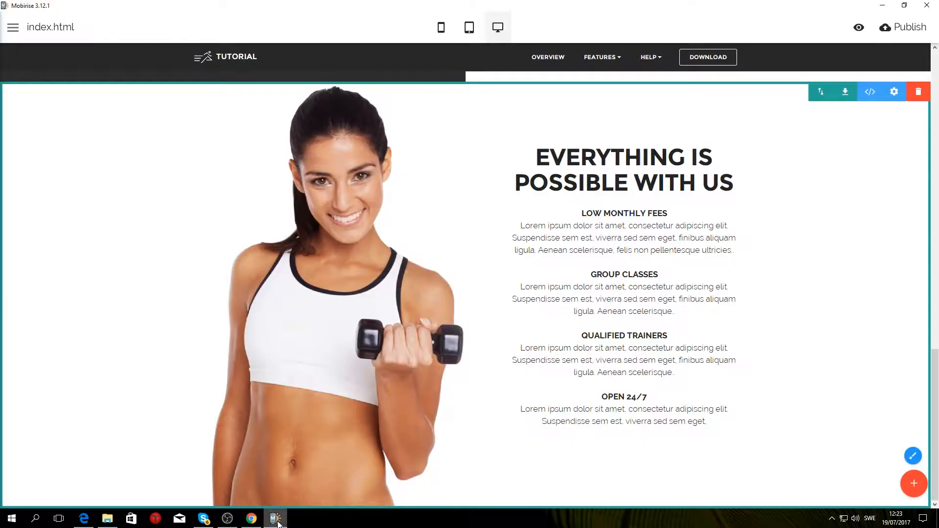
{"action": "left_click", "coordinate": [913, 484]}
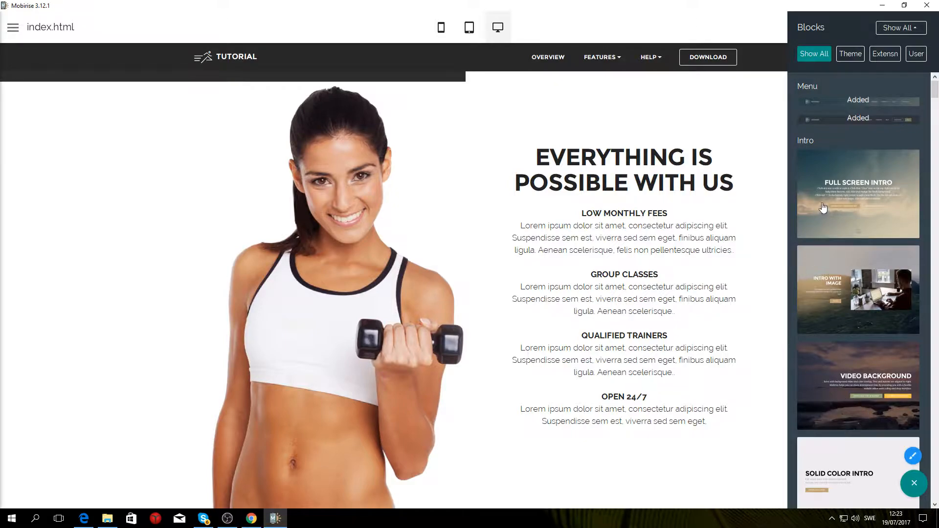
{"action": "left_click", "coordinate": [892, 184]}
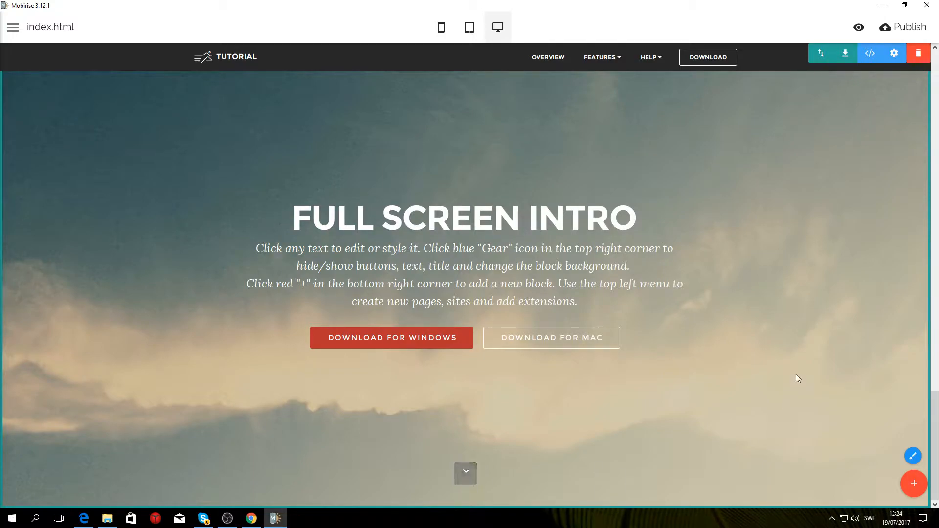
{"action": "left_click", "coordinate": [895, 53]}
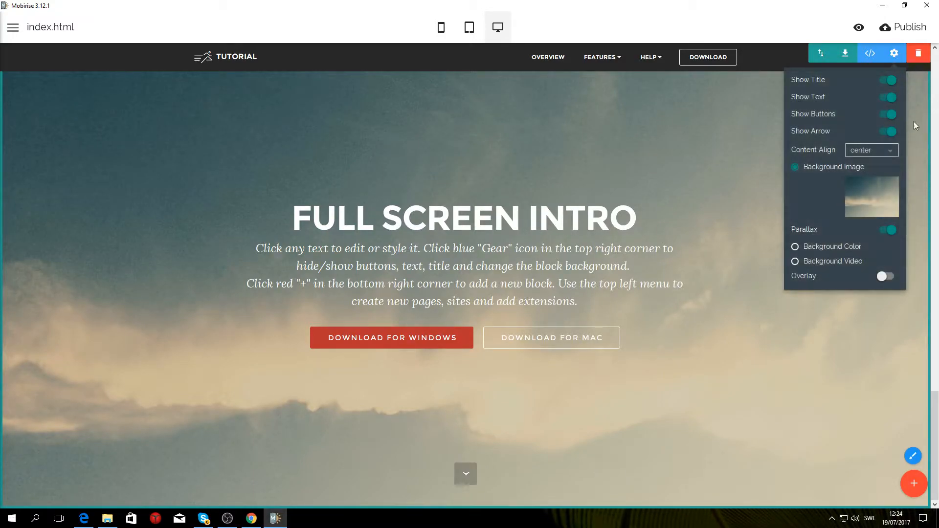
{"action": "left_click", "coordinate": [886, 133]}
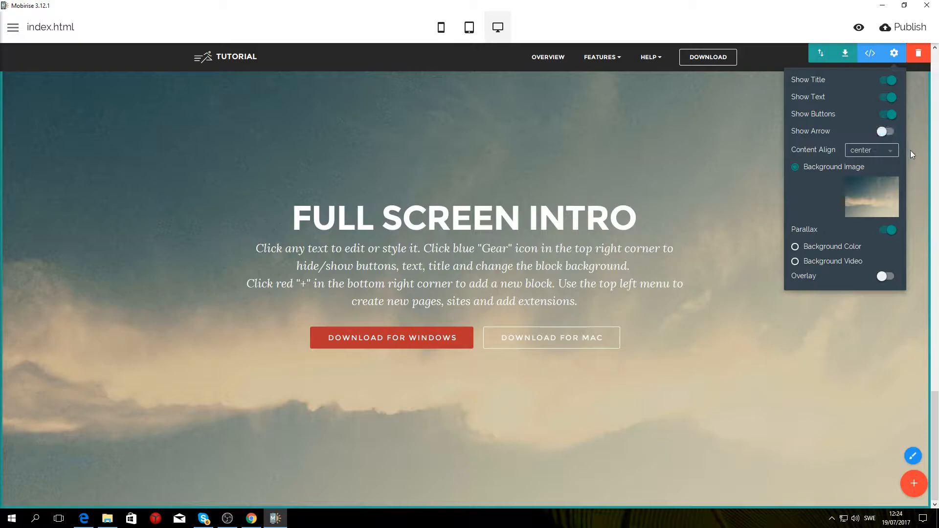
{"action": "left_click", "coordinate": [603, 152]}
Replace the intro block's title with "OUR CLASSES" copied from the finished Westside Gym page in Chrome
{"action": "left_click", "coordinate": [251, 519]}
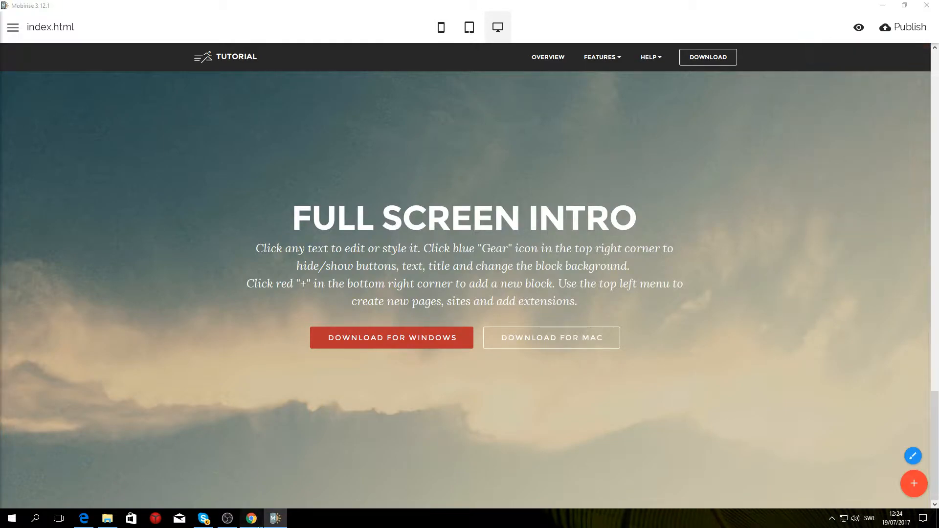
{"action": "left_click_drag", "start_coordinate": [580, 196], "coordinate": [349, 200]}
{"action": "key", "text": "ctrl+c"}
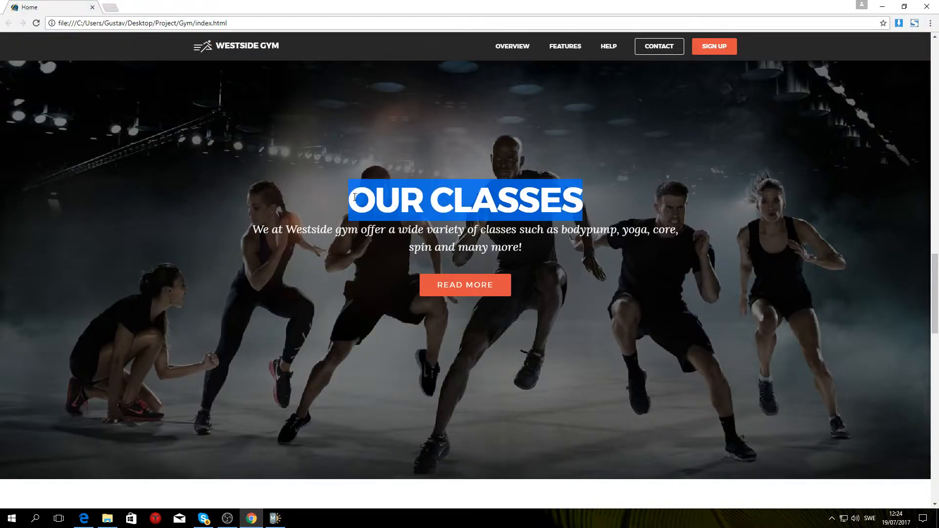
{"action": "left_click", "coordinate": [275, 518]}
{"action": "left_click_drag", "start_coordinate": [643, 218], "coordinate": [291, 219]}
{"action": "key", "text": "ctrl+v"}
Replace the intro block's description with the classes text copied from the Westside Gym page in Chrome
{"action": "left_click", "coordinate": [251, 519]}
{"action": "left_click_drag", "start_coordinate": [532, 246], "coordinate": [252, 230]}
{"action": "key", "text": "ctrl+c"}
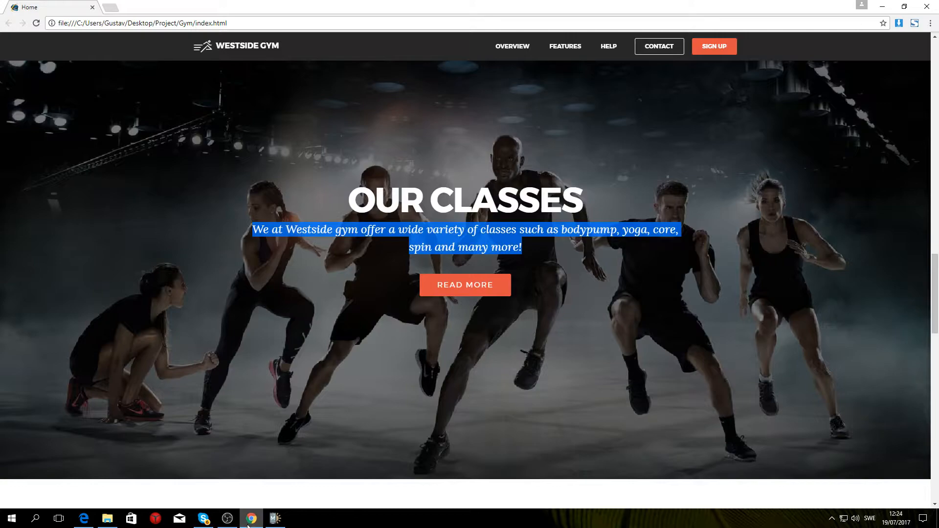
{"action": "left_click", "coordinate": [275, 518]}
{"action": "left_click_drag", "start_coordinate": [584, 307], "coordinate": [258, 245]}
{"action": "key", "text": "ctrl+v"}
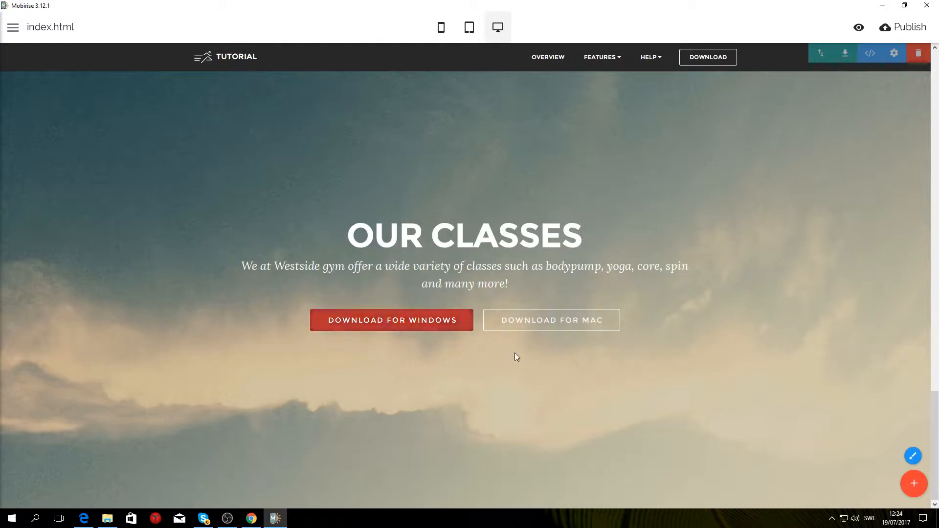
Delete the "Download for Mac" button and relabel the remaining button "READ MORE"
{"action": "left_click", "coordinate": [555, 322]}
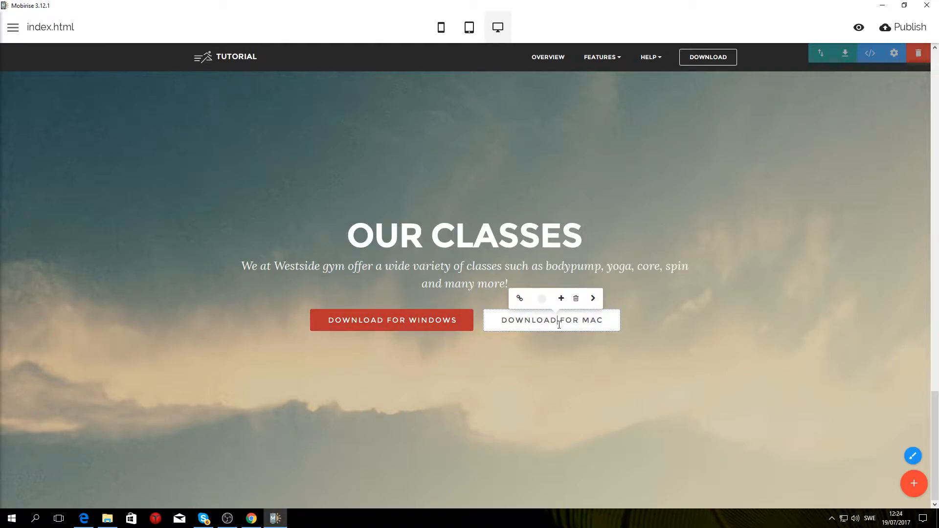
{"action": "left_click", "coordinate": [577, 299]}
{"action": "left_click", "coordinate": [527, 321]}
{"action": "left_click_drag", "start_coordinate": [527, 321], "coordinate": [408, 323]}
{"action": "type", "text": "READ MORE"}
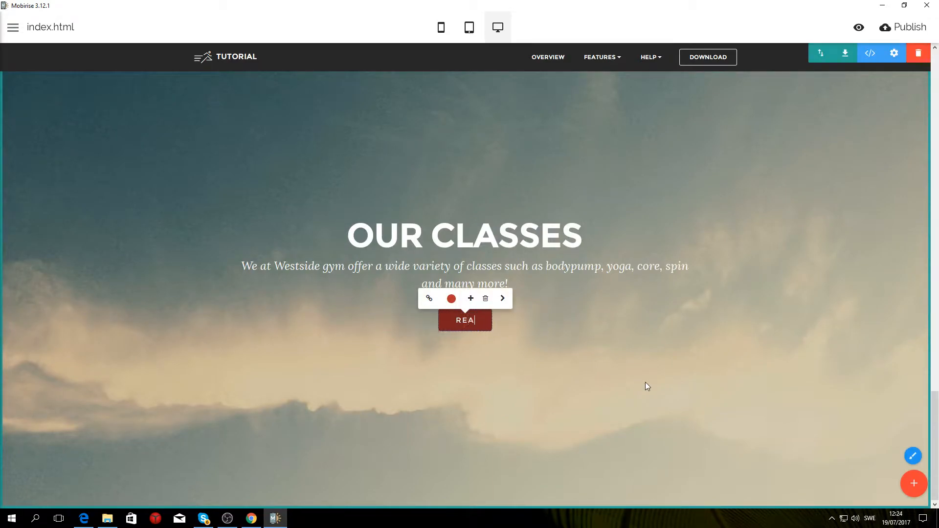
{"action": "left_click", "coordinate": [648, 362]}
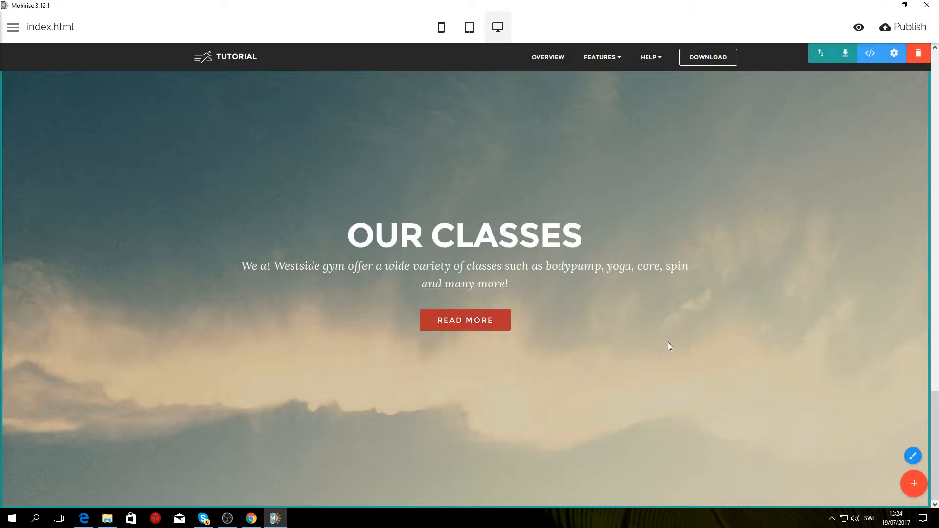
Set the Our Classes block's background image to 635887113735894667.jpg from the GymTutorial folder
{"action": "scroll", "coordinate": [666, 361], "scroll_direction": "up", "scroll_amount": 2}
{"action": "scroll", "coordinate": [666, 361], "scroll_direction": "down", "scroll_amount": 2}
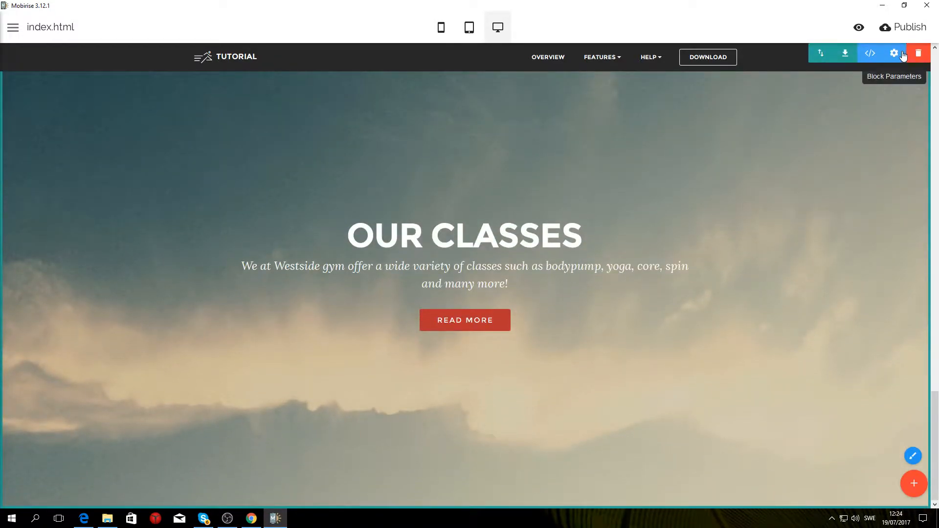
{"action": "left_click", "coordinate": [903, 57]}
{"action": "left_click", "coordinate": [868, 203]}
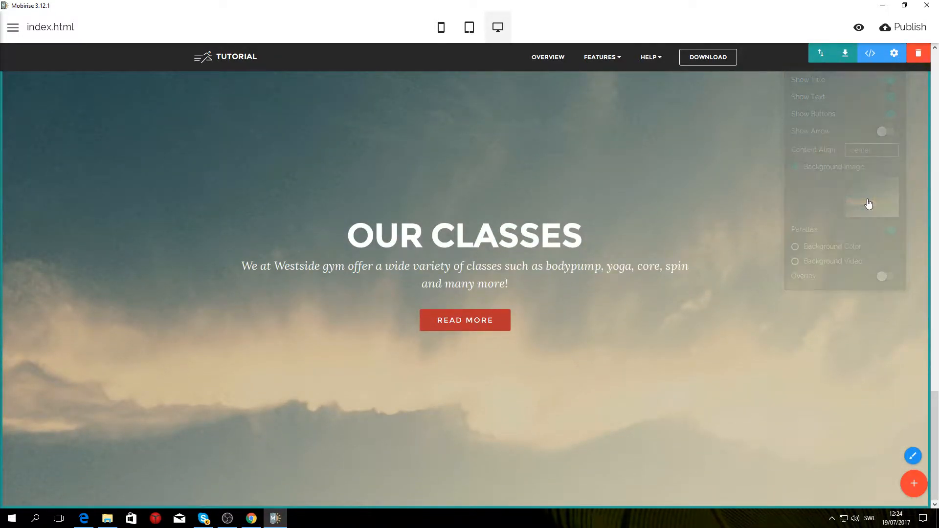
{"action": "left_click", "coordinate": [320, 69]}
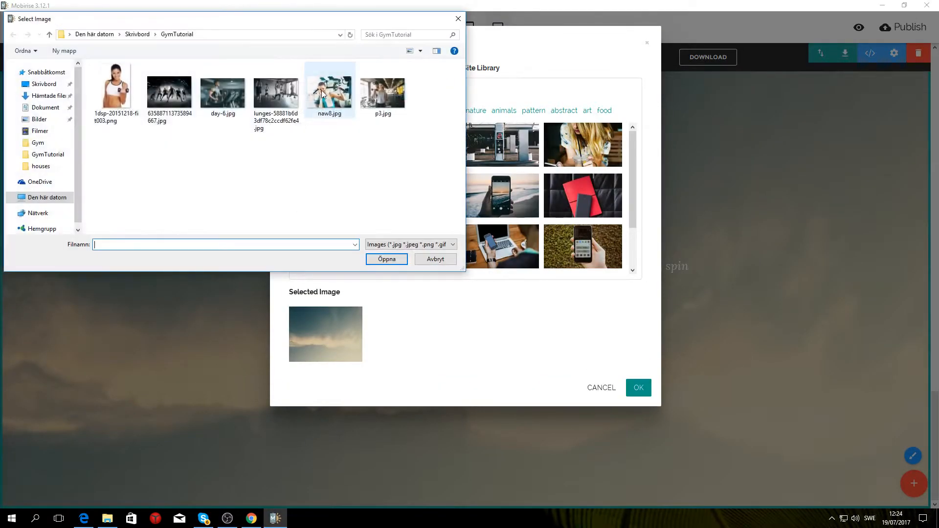
{"action": "left_click", "coordinate": [174, 95]}
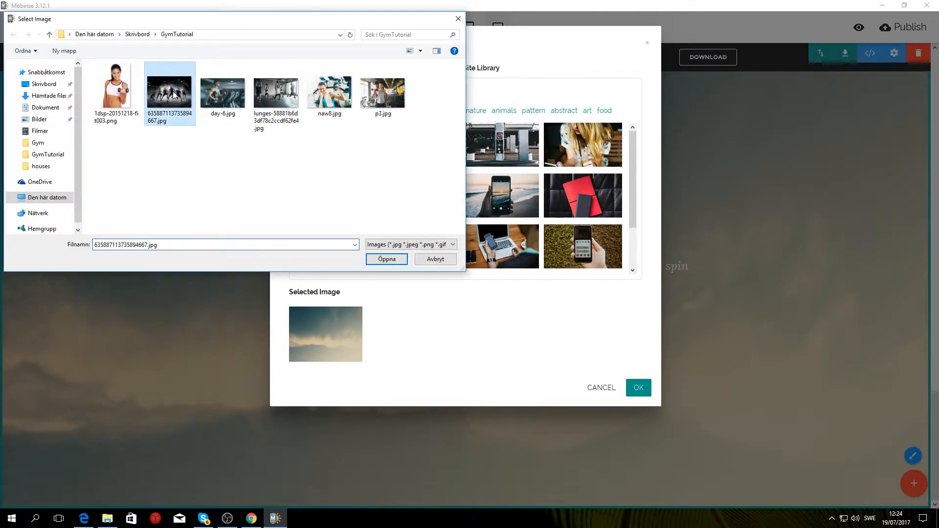
{"action": "left_click", "coordinate": [392, 259]}
{"action": "left_click", "coordinate": [639, 388]}
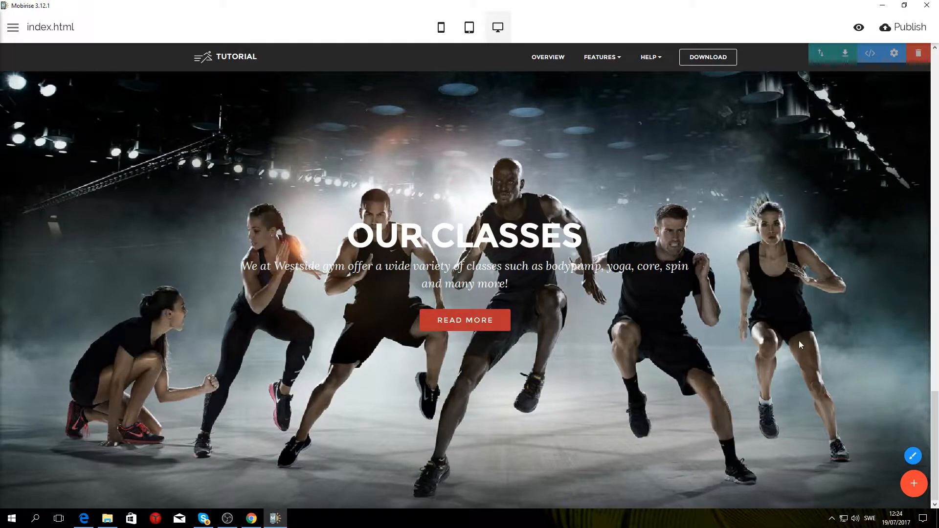
Enable a black overlay on the Our Classes block and raise its opacity to slightly above half
{"action": "left_click", "coordinate": [895, 54]}
{"action": "left_click", "coordinate": [887, 274]}
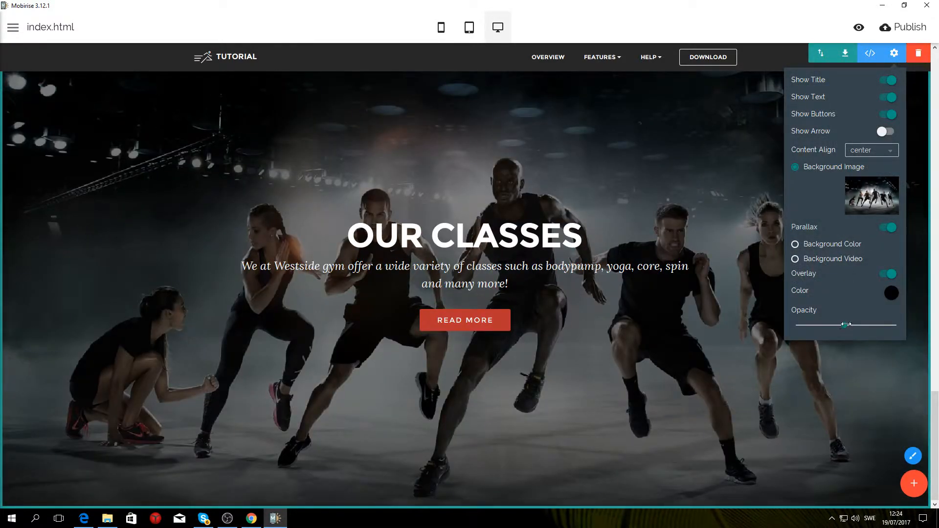
{"action": "mouse_move", "coordinate": [838, 326]}
{"action": "left_mouse_down"}
{"action": "mouse_move", "coordinate": [798, 326]}
{"action": "mouse_move", "coordinate": [855, 325]}
{"action": "left_mouse_up"}
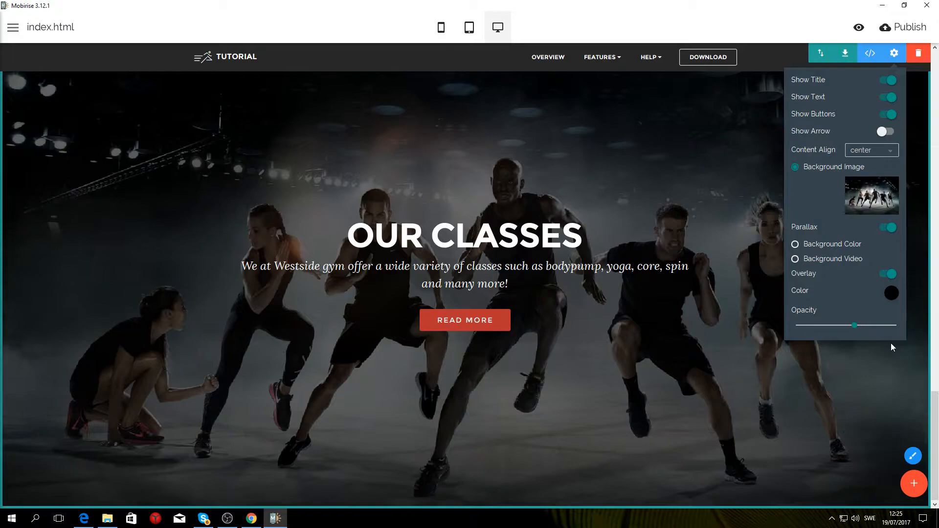
{"action": "left_click", "coordinate": [739, 397]}
{"action": "scroll", "coordinate": [697, 382], "scroll_direction": "up", "scroll_amount": 5}
{"action": "scroll", "coordinate": [696, 384], "scroll_direction": "down", "scroll_amount": 5}
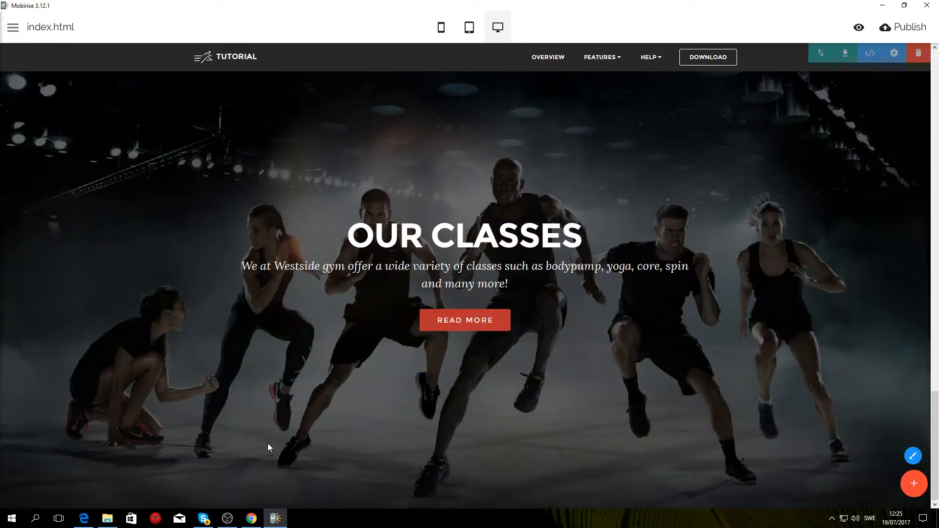
Check the pricing section of the reference page in Chrome, and add the light four-column Pricing Table block to the Mobirise page
{"action": "left_click", "coordinate": [251, 520]}
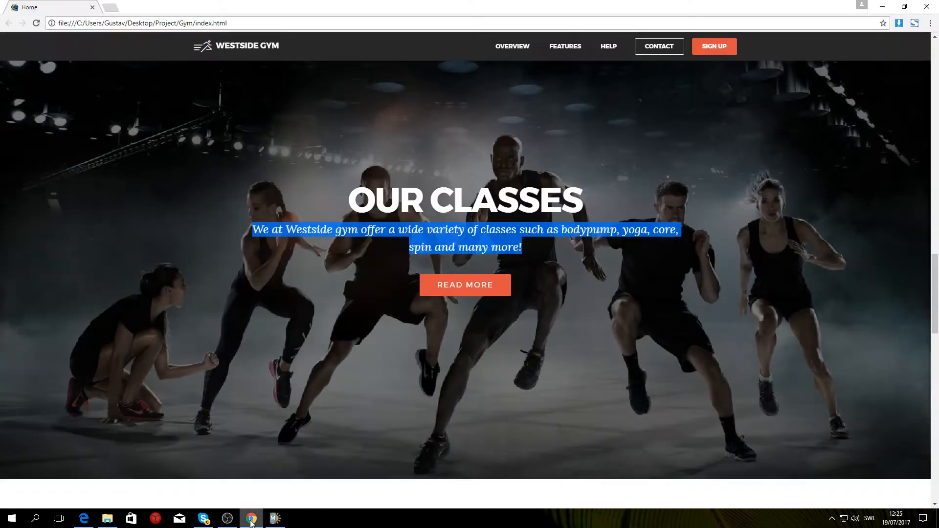
{"action": "left_click", "coordinate": [419, 356]}
{"action": "scroll", "coordinate": [420, 356], "scroll_direction": "down", "scroll_amount": 10}
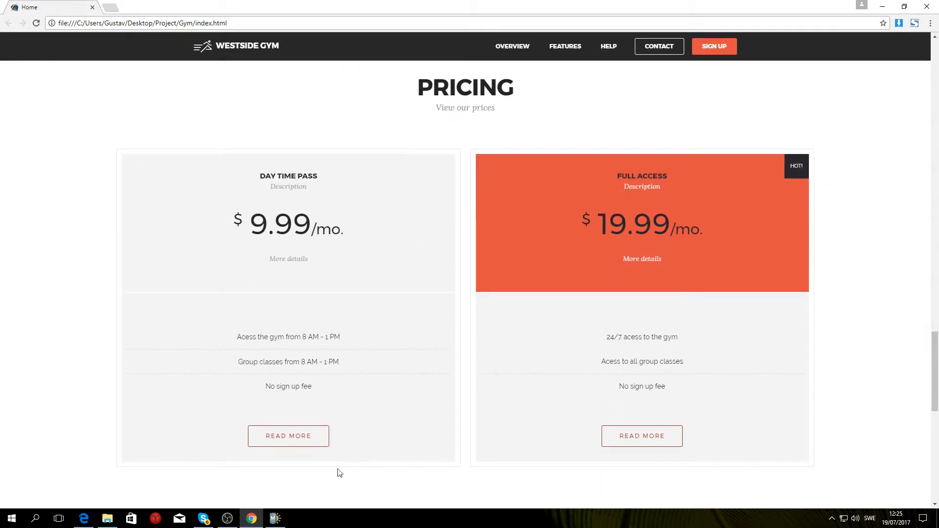
{"action": "left_click", "coordinate": [274, 518]}
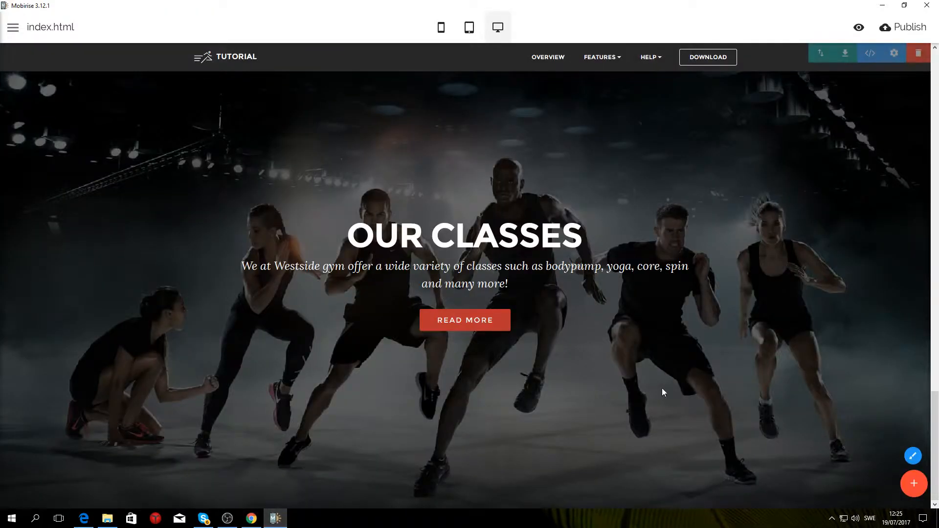
{"action": "left_click", "coordinate": [914, 489]}
{"action": "scroll", "coordinate": [852, 320], "scroll_direction": "down", "scroll_amount": 10}
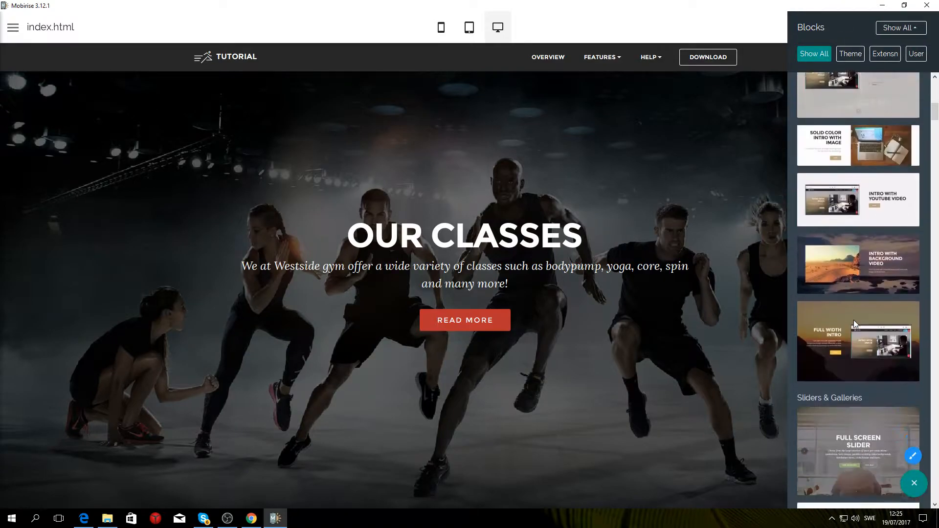
{"action": "scroll", "coordinate": [853, 321], "scroll_direction": "down", "scroll_amount": 10}
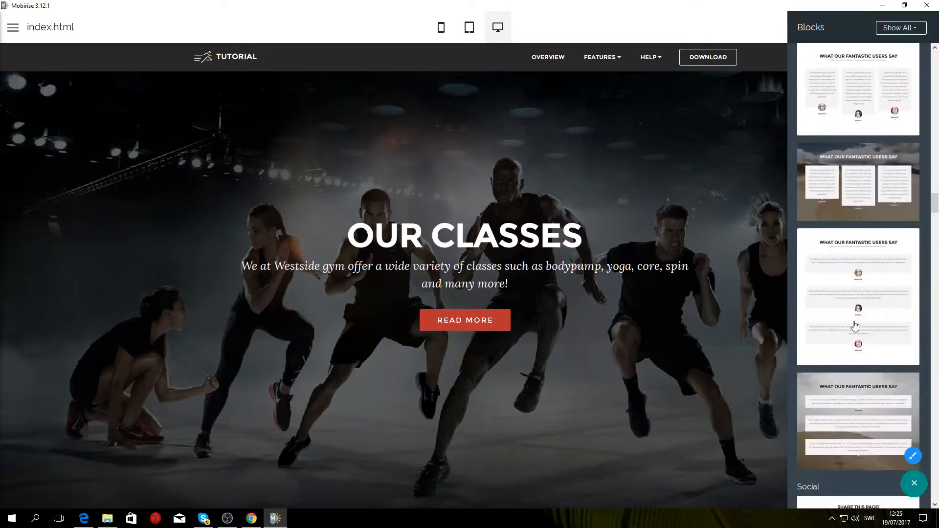
{"action": "scroll", "coordinate": [854, 325], "scroll_direction": "down", "scroll_amount": 5}
{"action": "scroll", "coordinate": [855, 274], "scroll_direction": "up", "scroll_amount": 3}
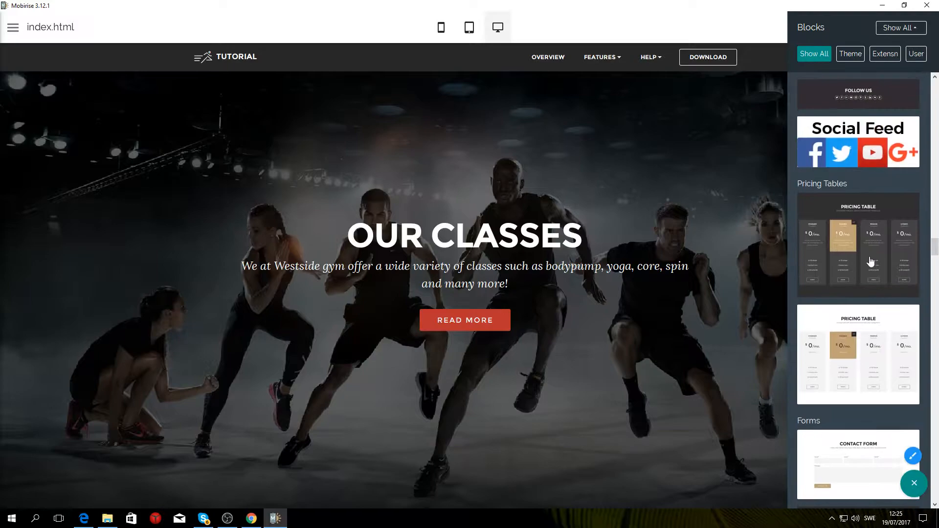
{"action": "scroll", "coordinate": [868, 376], "scroll_direction": "down", "scroll_amount": 3}
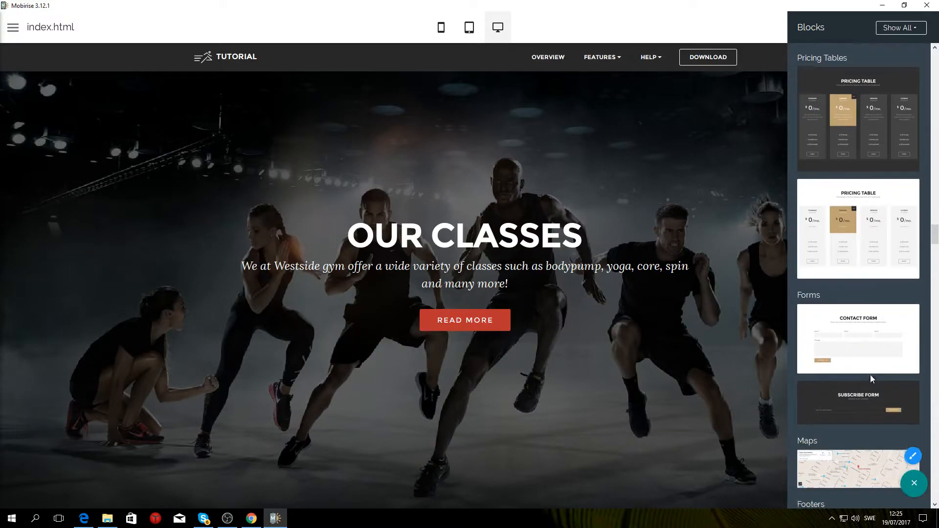
{"action": "left_click", "coordinate": [871, 242]}
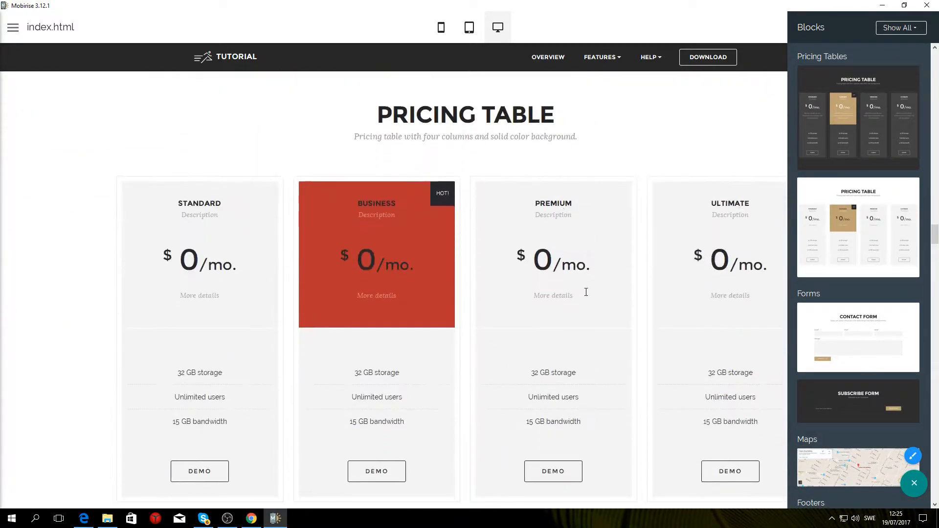
{"action": "left_click", "coordinate": [313, 133]}
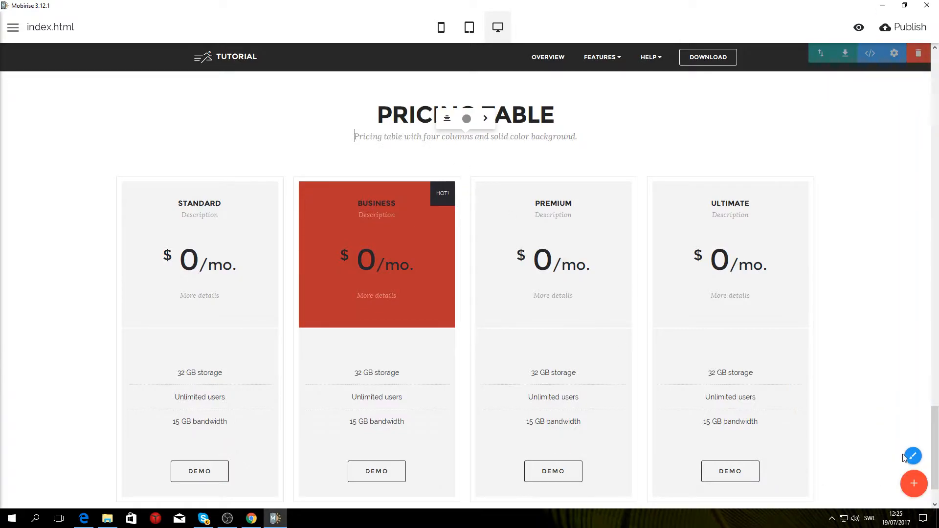
{"action": "left_click", "coordinate": [910, 457]}
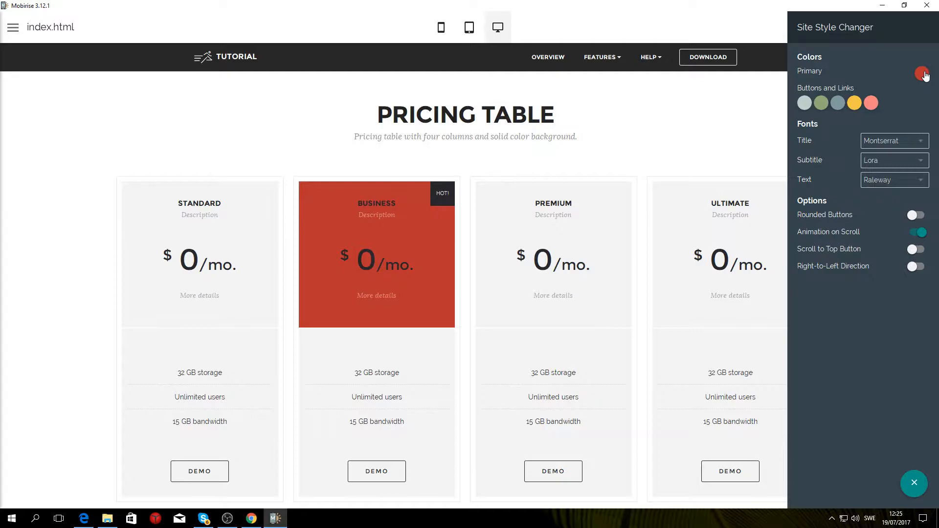
{"action": "left_click", "coordinate": [336, 138]}
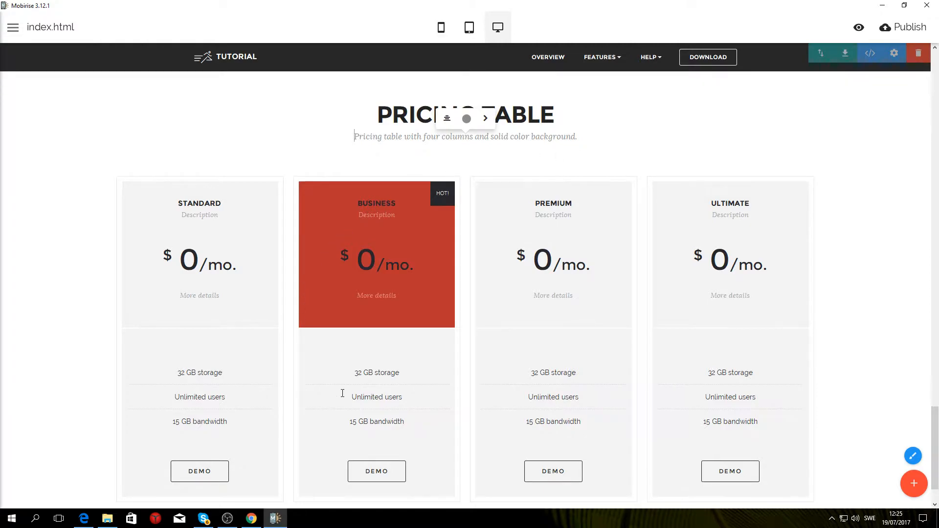
{"action": "left_click", "coordinate": [376, 471]}
{"action": "left_click", "coordinate": [362, 451]}
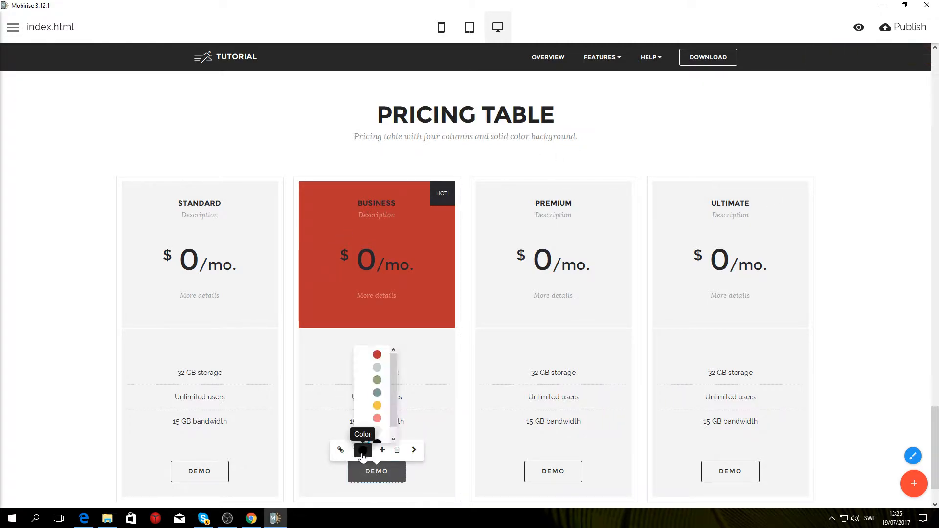
{"action": "left_click", "coordinate": [290, 155]}
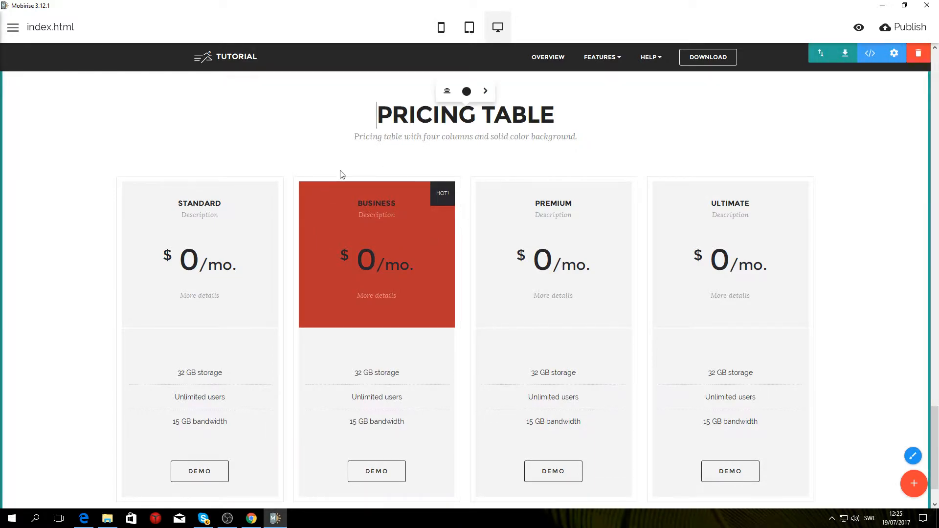
Shorten the pricing block's title to "PRICING"
{"action": "left_click_drag", "start_coordinate": [553, 120], "coordinate": [345, 101]}
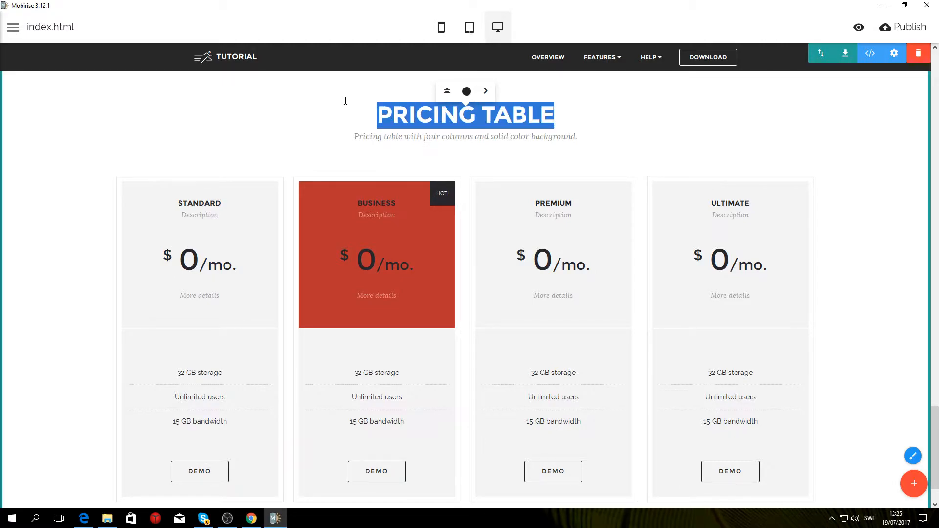
{"action": "left_click", "coordinate": [548, 118]}
{"action": "double_click", "coordinate": [548, 118]}
{"action": "key", "text": "BackSpace"}
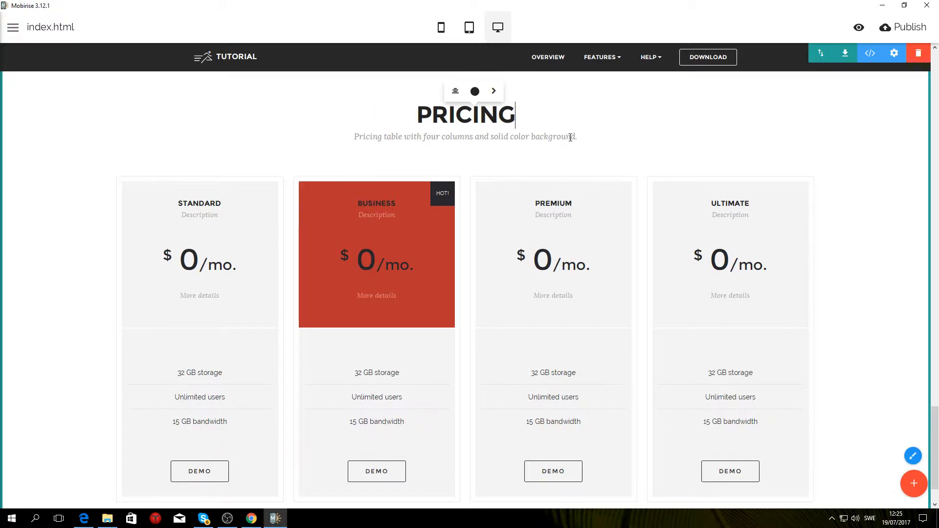
Replace the pricing block's subtitle with "VIEW OUR PRICES"
{"action": "left_click_drag", "start_coordinate": [568, 137], "coordinate": [342, 132]}
{"action": "type", "text": "VIEW OUR PRICES"}
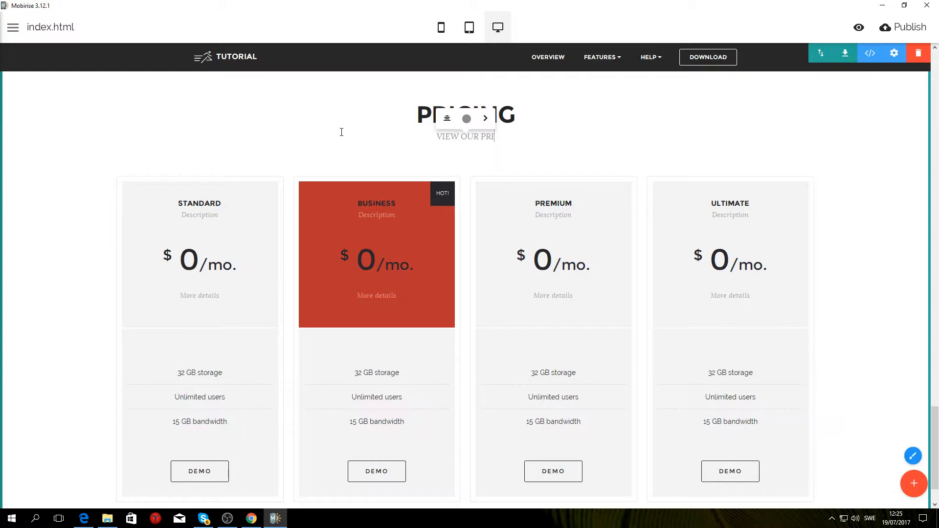
Rename the STANDARD plan to "LIMITED ACCESS" and the BUSINESS plan to "FULL ACCESS"
{"action": "double_click", "coordinate": [219, 203]}
{"action": "type", "text": "L"}
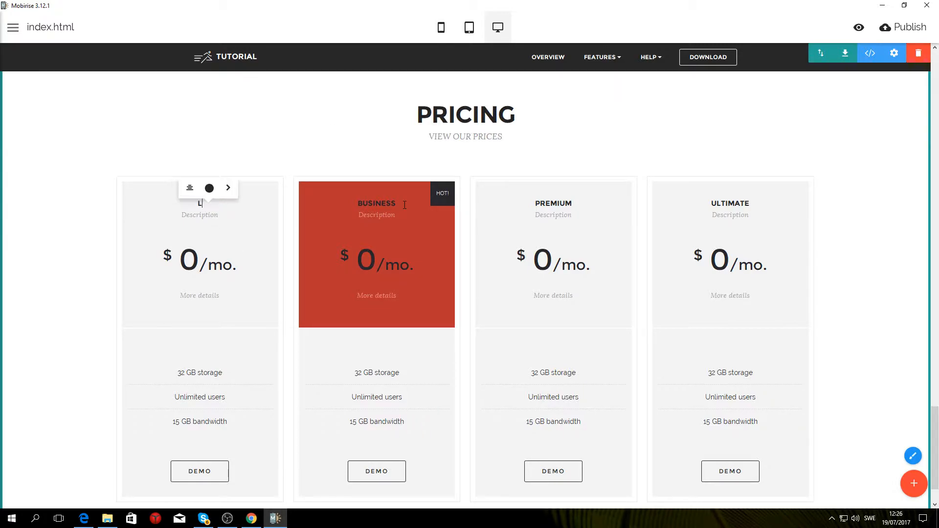
{"action": "type", "text": "IMITED ACCESS"}
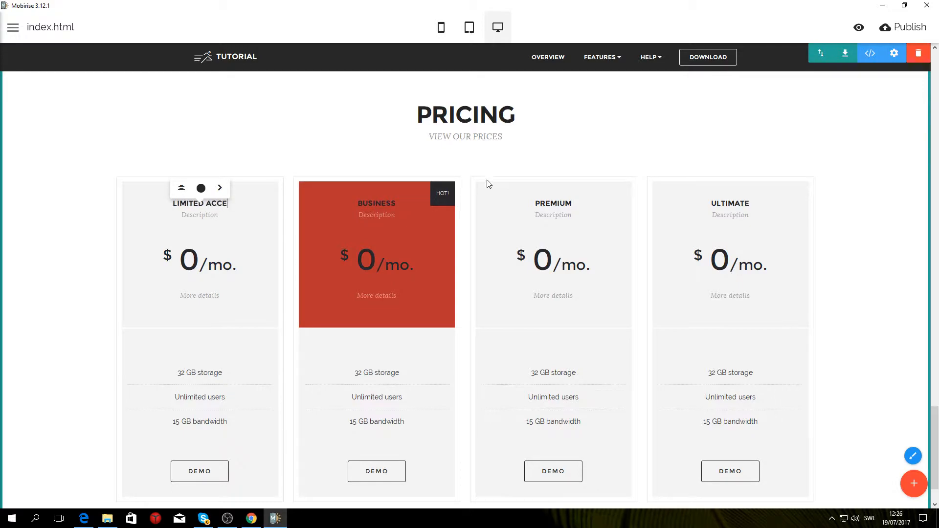
{"action": "double_click", "coordinate": [402, 203]}
{"action": "type", "text": "FULL ACCESS"}
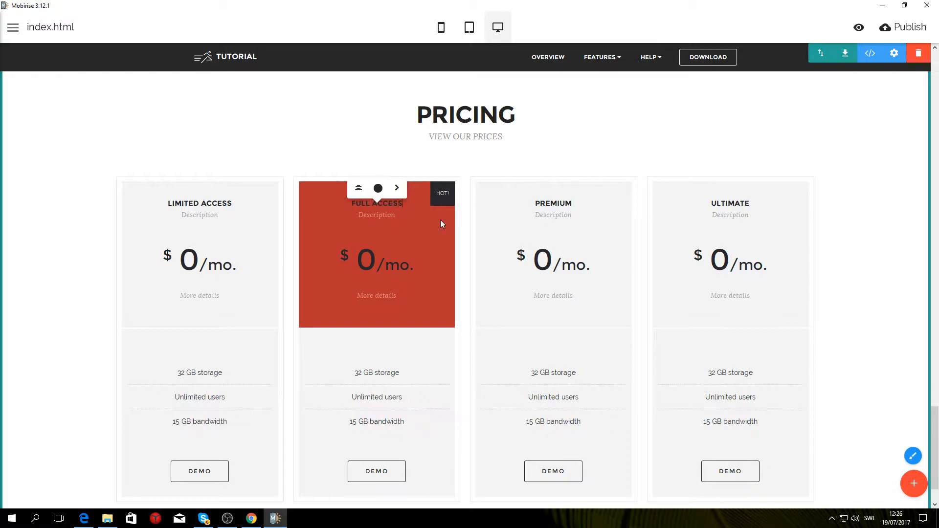
{"action": "left_click", "coordinate": [588, 163]}
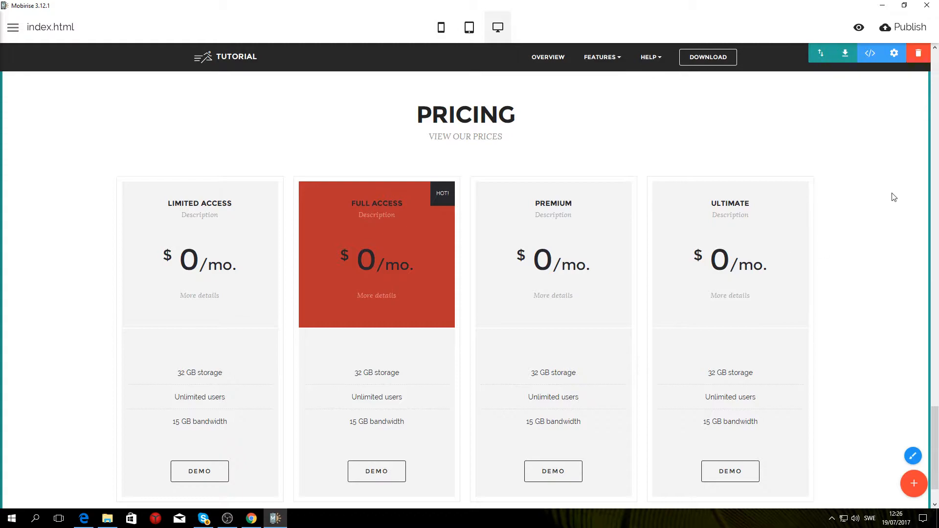
Hide the third and fourth columns of the pricing table so only the two access plans remain
{"action": "left_click", "coordinate": [894, 53]}
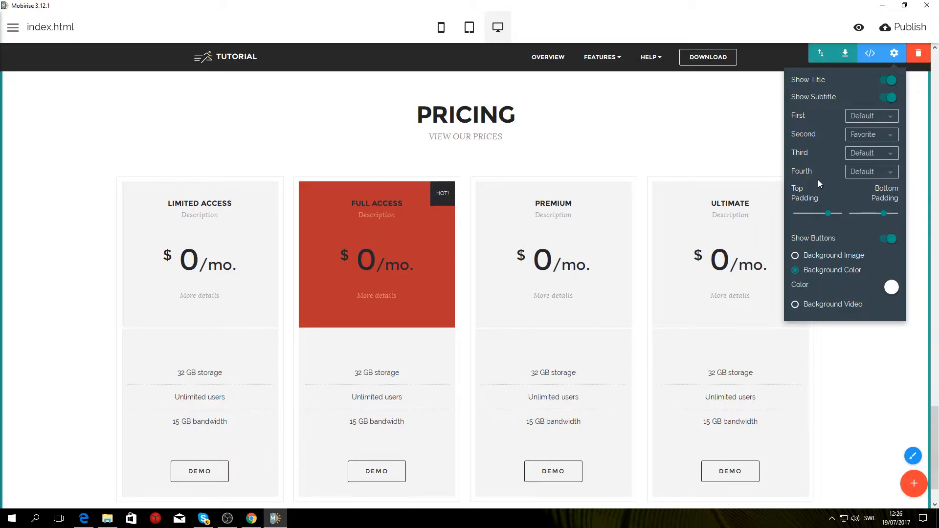
{"action": "left_click", "coordinate": [859, 158]}
{"action": "left_click", "coordinate": [870, 171]}
{"action": "left_click", "coordinate": [894, 54]}
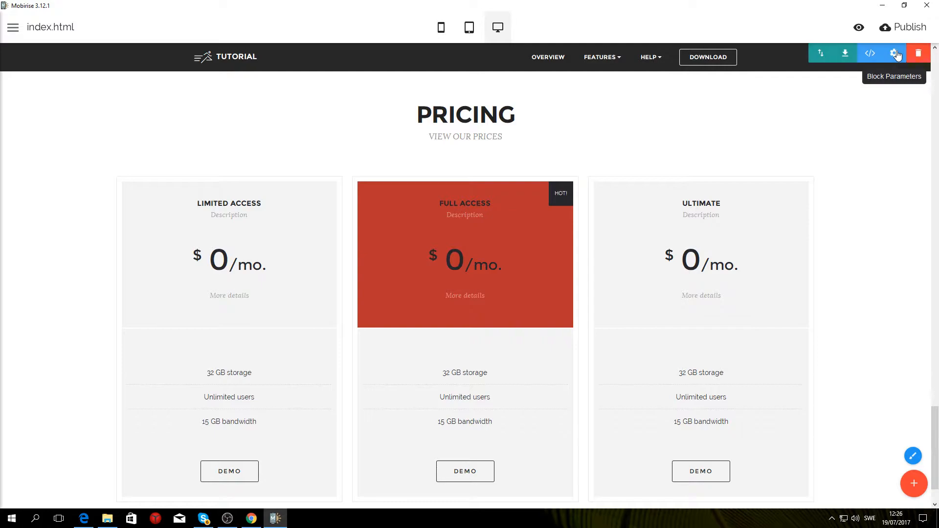
{"action": "left_click", "coordinate": [896, 55]}
{"action": "left_click", "coordinate": [875, 172]}
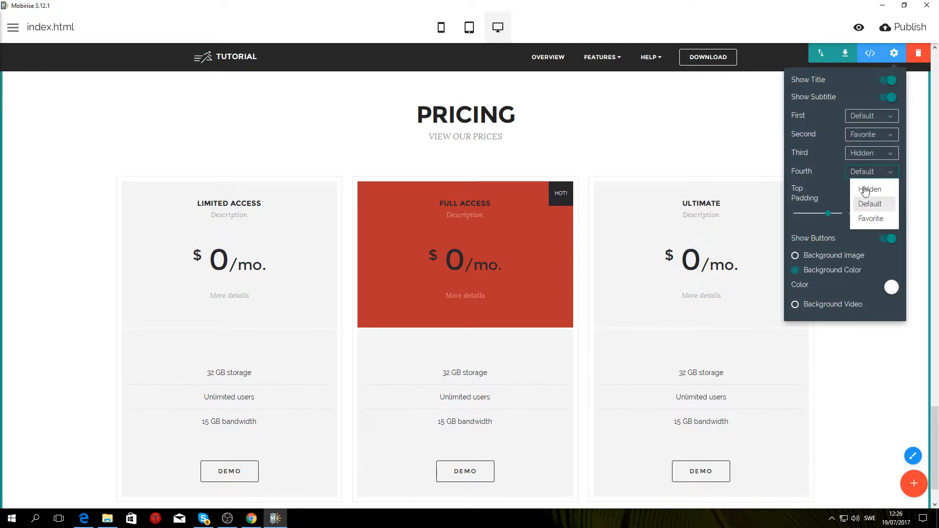
{"action": "left_click", "coordinate": [865, 190]}
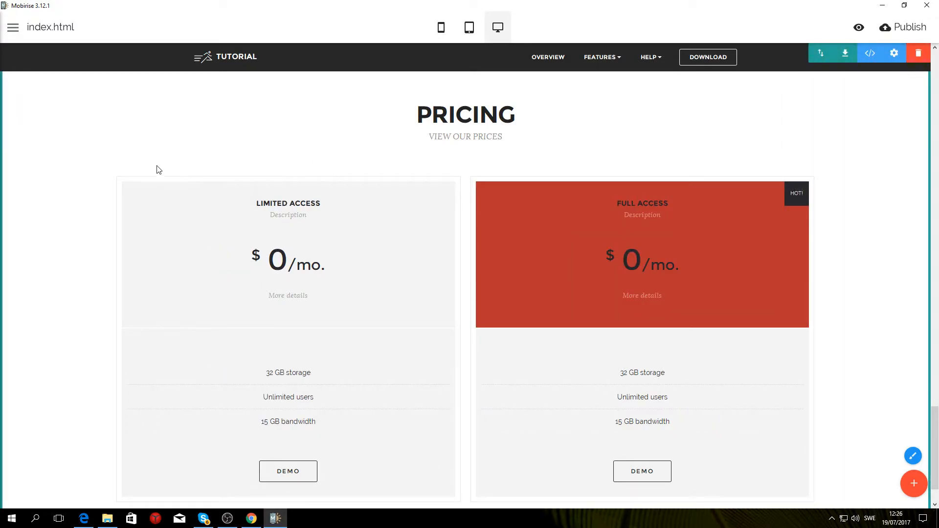
Replace the first feature line of the LIMITED ACCESS plan with the placeholder text "loadaw"
{"action": "scroll", "coordinate": [128, 197], "scroll_direction": "down", "scroll_amount": 1}
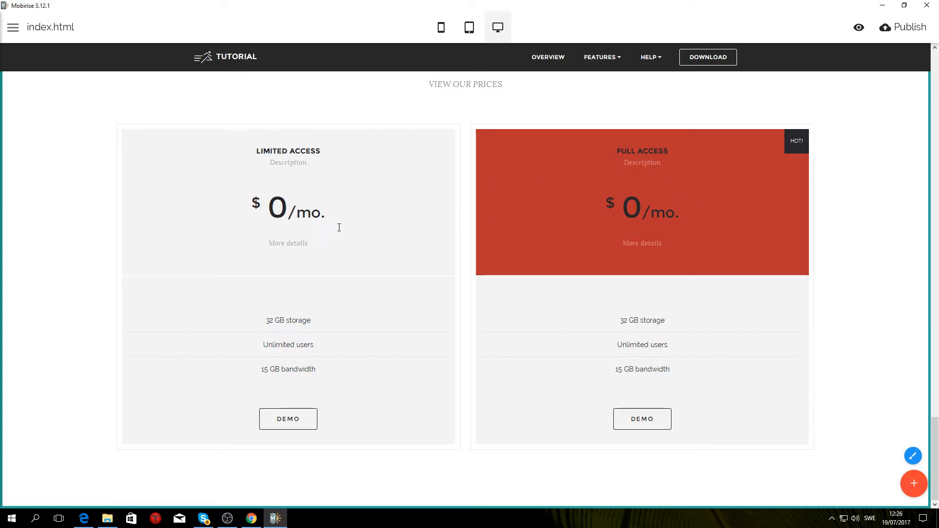
{"action": "triple_click", "coordinate": [299, 319]}
{"action": "type", "text": "loadaw"}
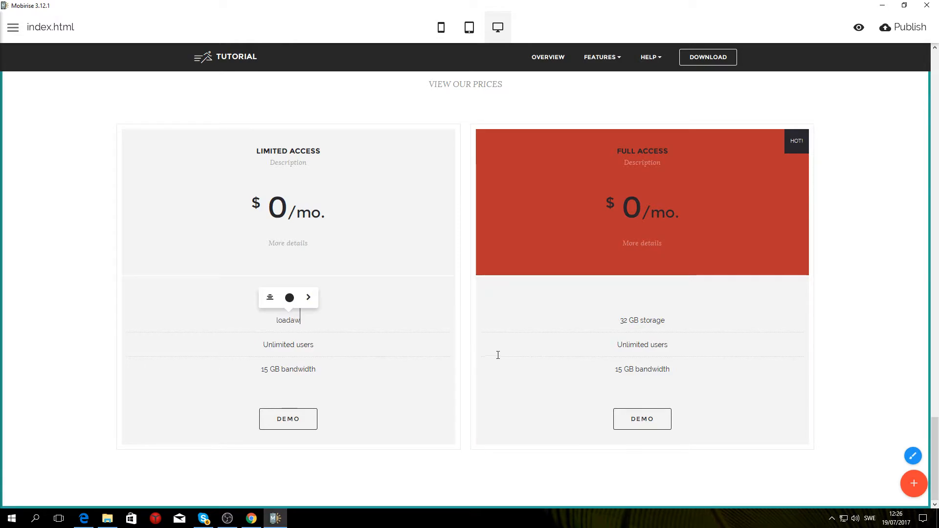
{"action": "left_click", "coordinate": [110, 277]}
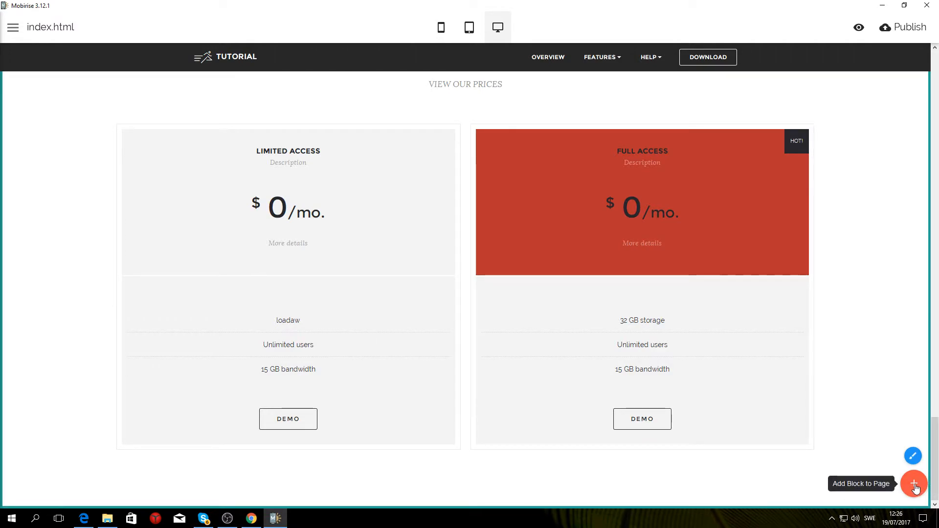
Check the section below pricing on the reference page in Chrome, and add the Intro with Form block below the Mobirise pricing table
{"action": "left_click", "coordinate": [251, 518]}
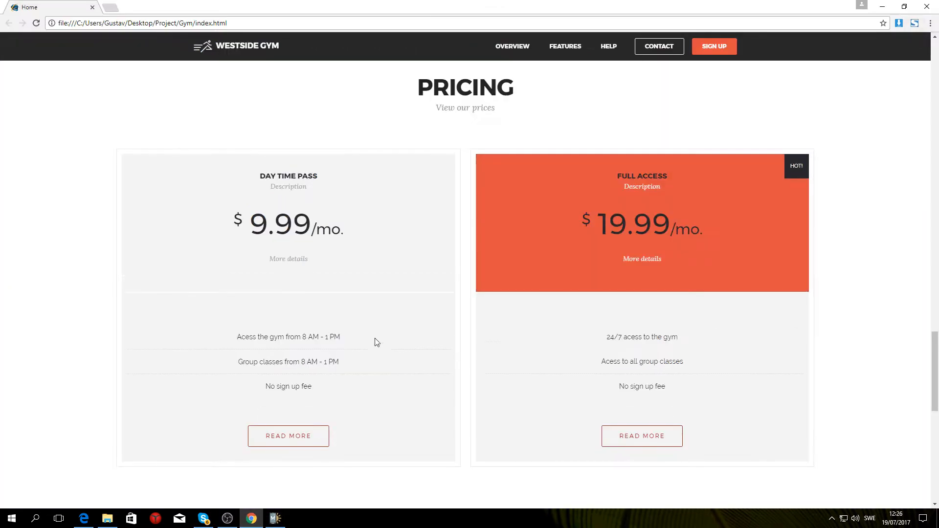
{"action": "scroll", "coordinate": [377, 342], "scroll_direction": "down", "scroll_amount": 7}
{"action": "scroll", "coordinate": [380, 336], "scroll_direction": "down", "scroll_amount": 3}
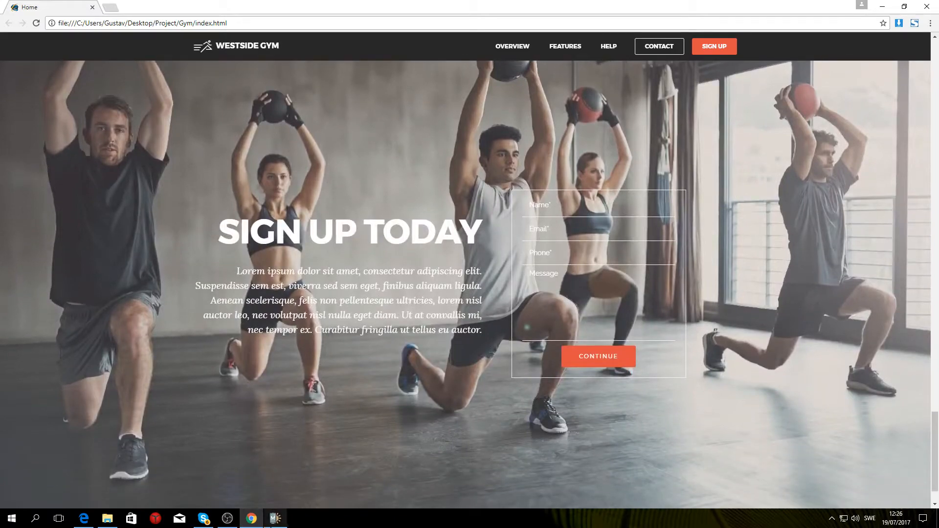
{"action": "left_click", "coordinate": [275, 518]}
{"action": "left_click", "coordinate": [913, 482]}
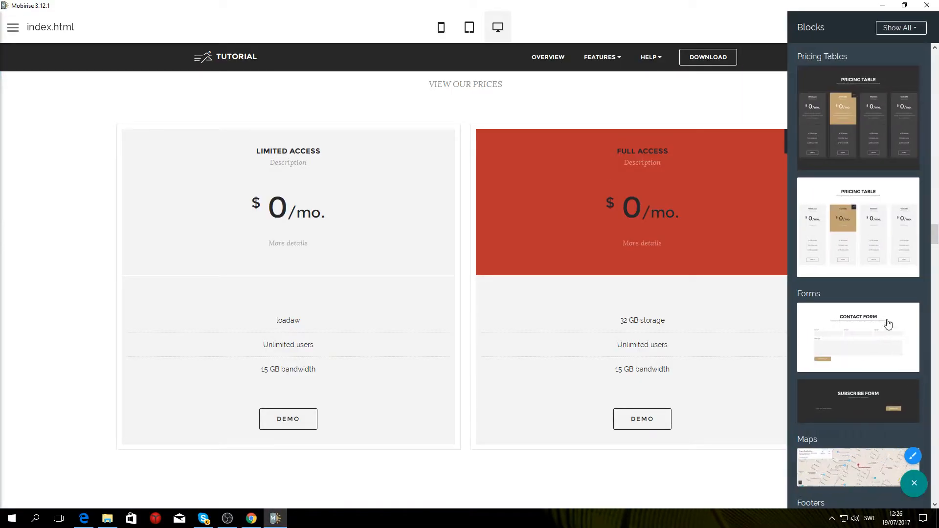
{"action": "scroll", "coordinate": [880, 322], "scroll_direction": "down", "scroll_amount": 3}
{"action": "scroll", "coordinate": [879, 323], "scroll_direction": "down", "scroll_amount": 10}
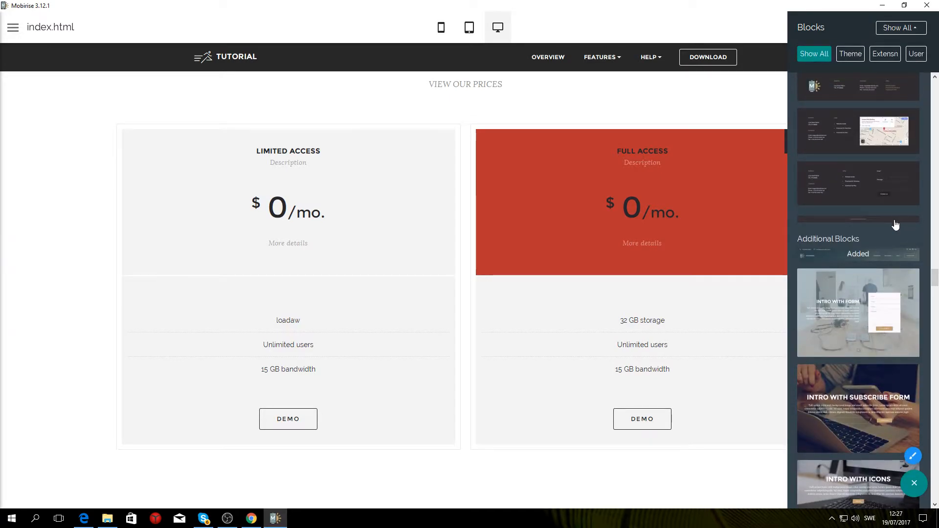
{"action": "scroll", "coordinate": [888, 268], "scroll_direction": "up", "scroll_amount": 3}
{"action": "scroll", "coordinate": [875, 268], "scroll_direction": "down", "scroll_amount": 4}
{"action": "scroll", "coordinate": [892, 372], "scroll_direction": "down", "scroll_amount": 2}
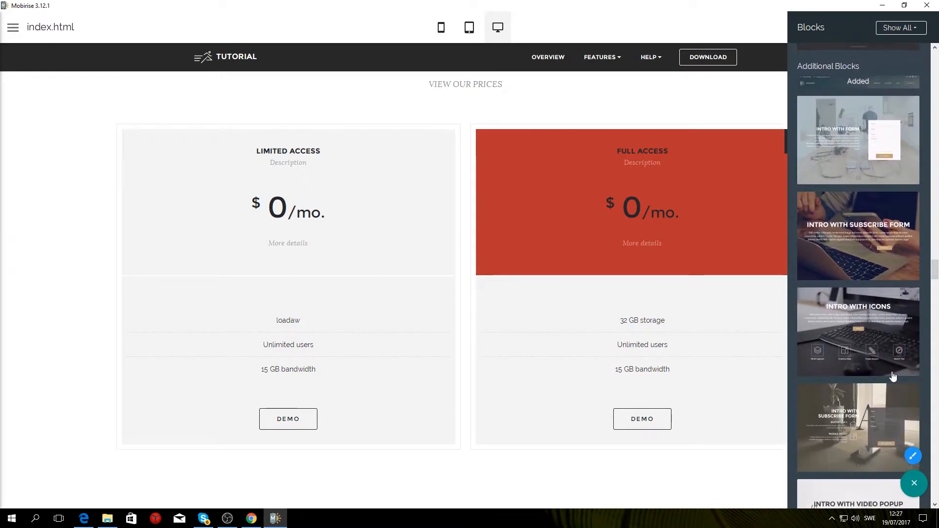
{"action": "scroll", "coordinate": [863, 372], "scroll_direction": "down", "scroll_amount": 5}
{"action": "scroll", "coordinate": [851, 352], "scroll_direction": "up", "scroll_amount": 3}
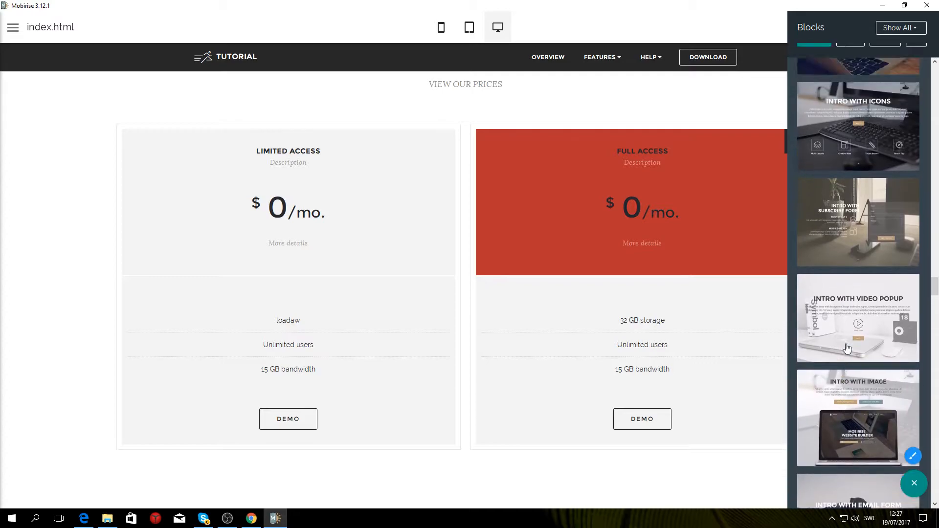
{"action": "scroll", "coordinate": [848, 348], "scroll_direction": "up", "scroll_amount": 3}
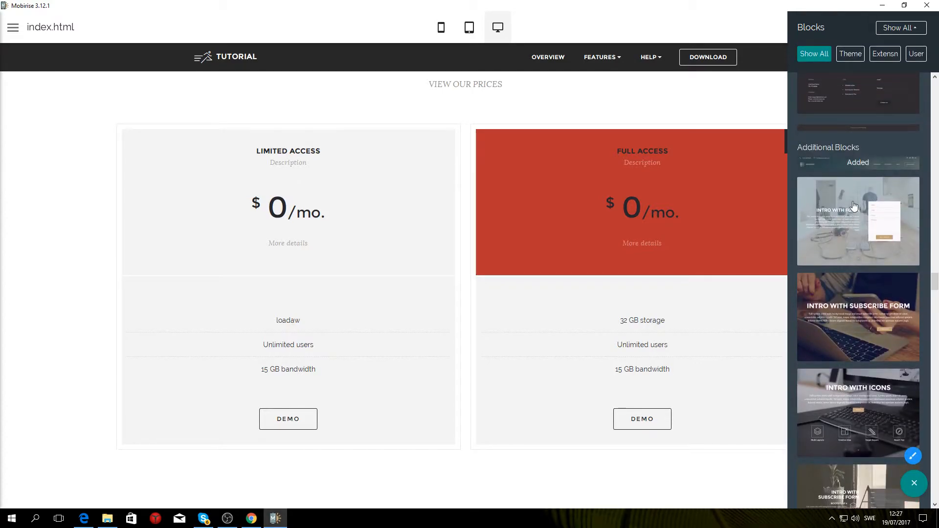
{"action": "left_click", "coordinate": [863, 240]}
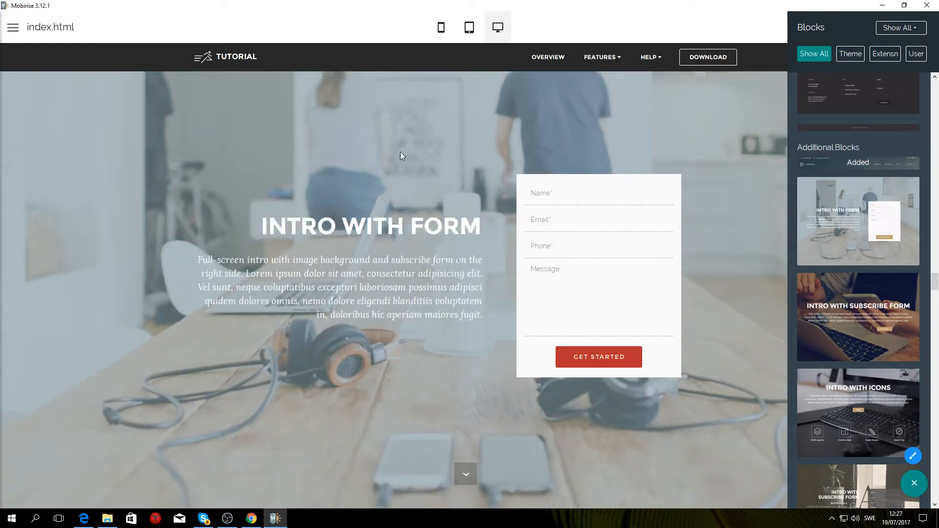
{"action": "left_click", "coordinate": [406, 152]}
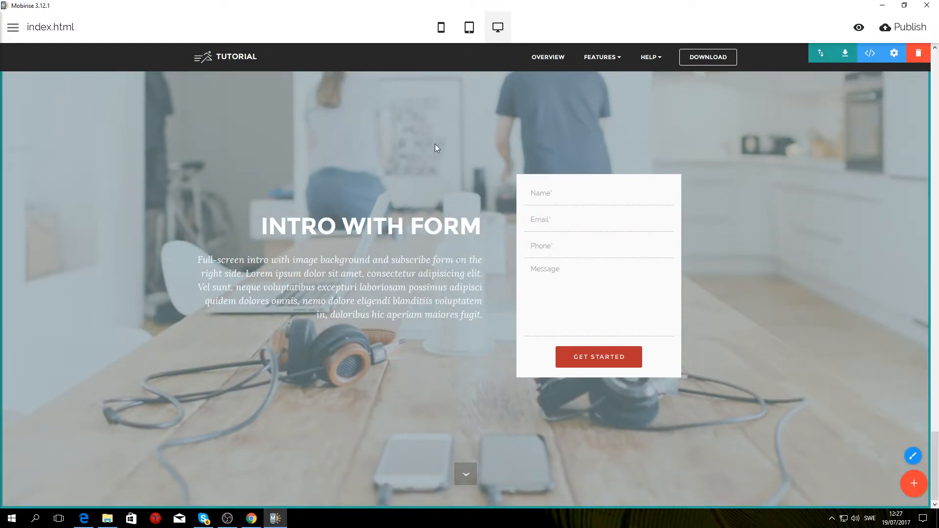
Copy the "SIGN UP TODAY" heading from the reference page in Chrome and replace the form block's title in Mobirise with it
{"action": "left_click", "coordinate": [251, 518]}
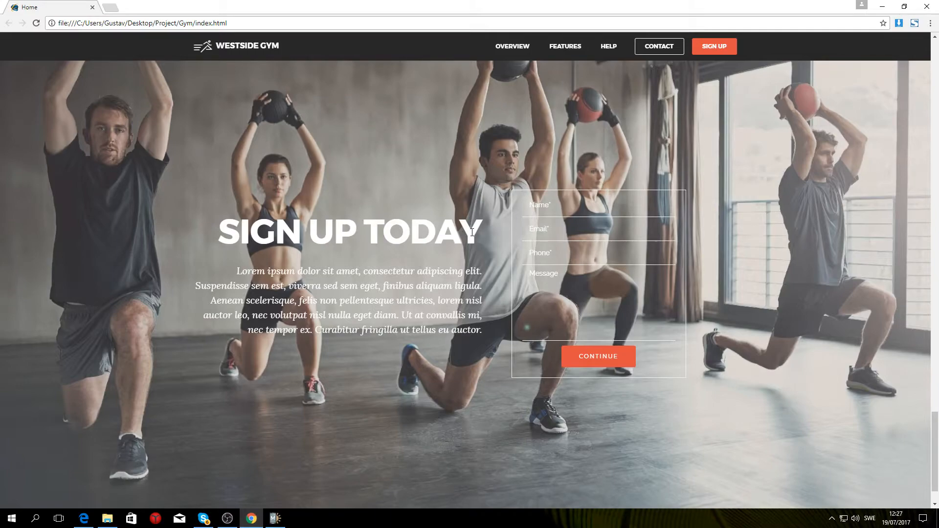
{"action": "left_click_drag", "start_coordinate": [472, 232], "coordinate": [209, 244]}
{"action": "key", "text": "ctrl+c"}
{"action": "left_click", "coordinate": [275, 518]}
{"action": "left_click_drag", "start_coordinate": [478, 229], "coordinate": [259, 232]}
{"action": "key", "text": "ctrl+v"}
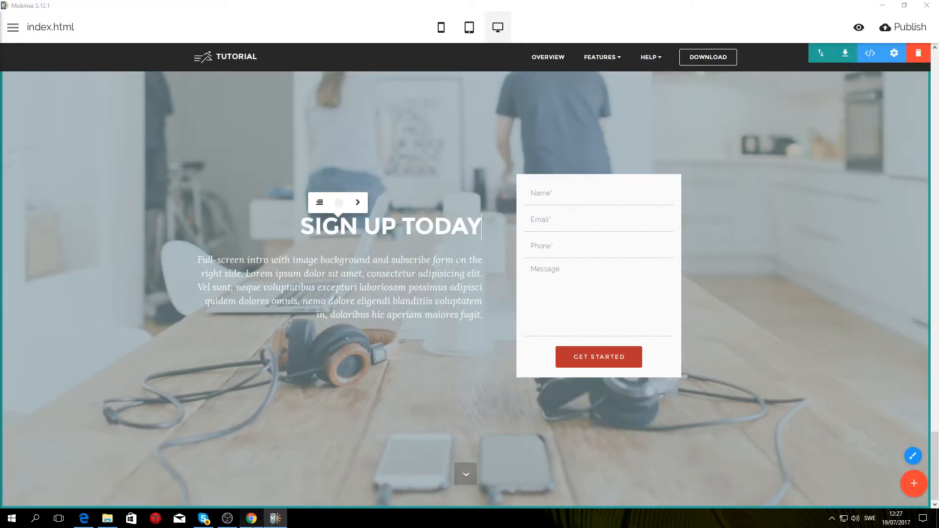
Copy the Lorem ipsum paragraph under the reference heading in Chrome and replace the form block's description in Mobirise with it
{"action": "left_click", "coordinate": [251, 518]}
{"action": "left_click_drag", "start_coordinate": [481, 331], "coordinate": [236, 270]}
{"action": "key", "text": "ctrl+c"}
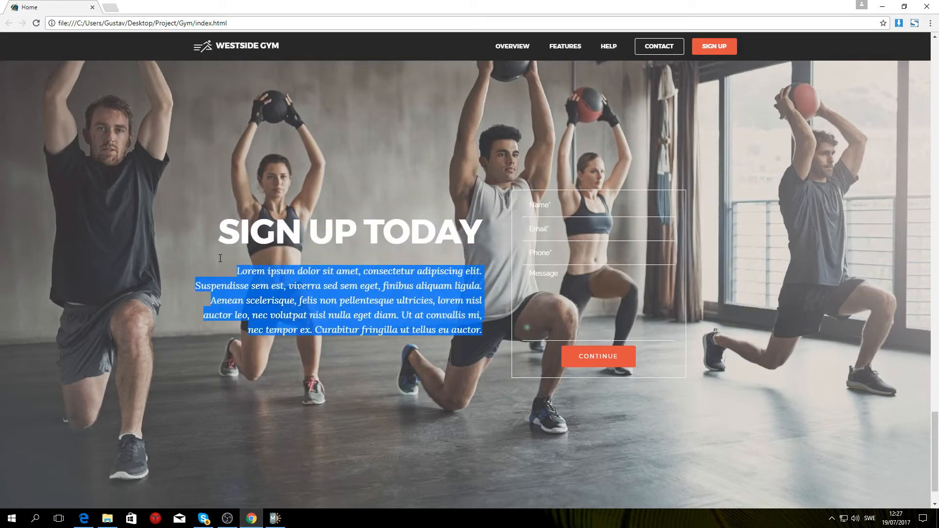
{"action": "left_click", "coordinate": [275, 517]}
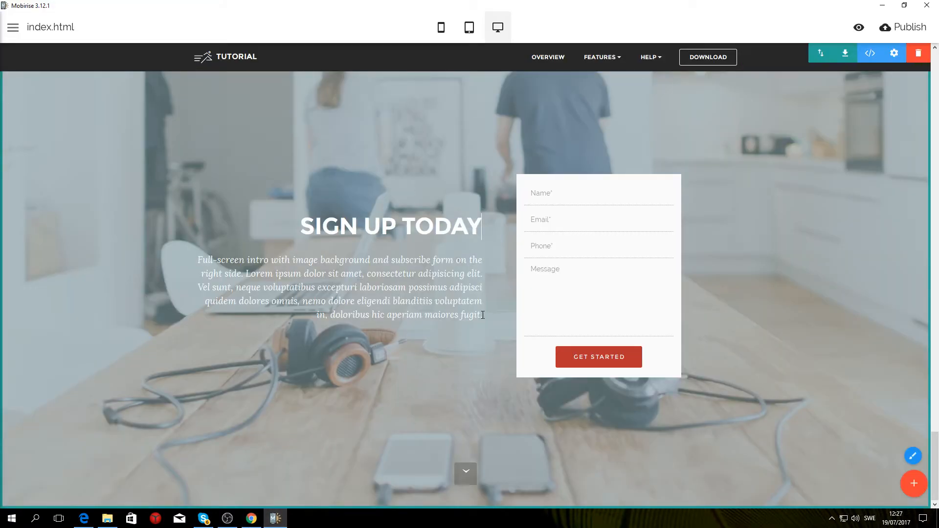
{"action": "key", "text": "ctrl+a"}
{"action": "key", "text": "ctrl+v"}
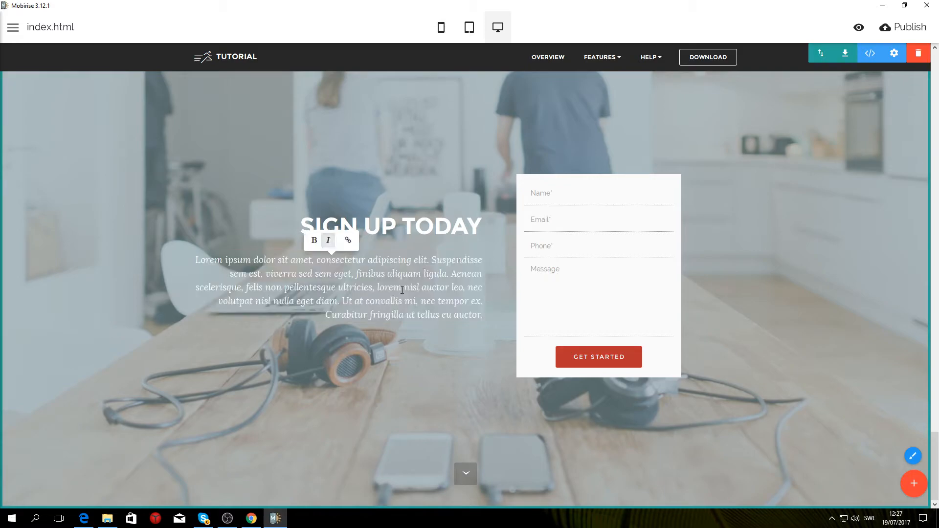
{"action": "left_click", "coordinate": [446, 364]}
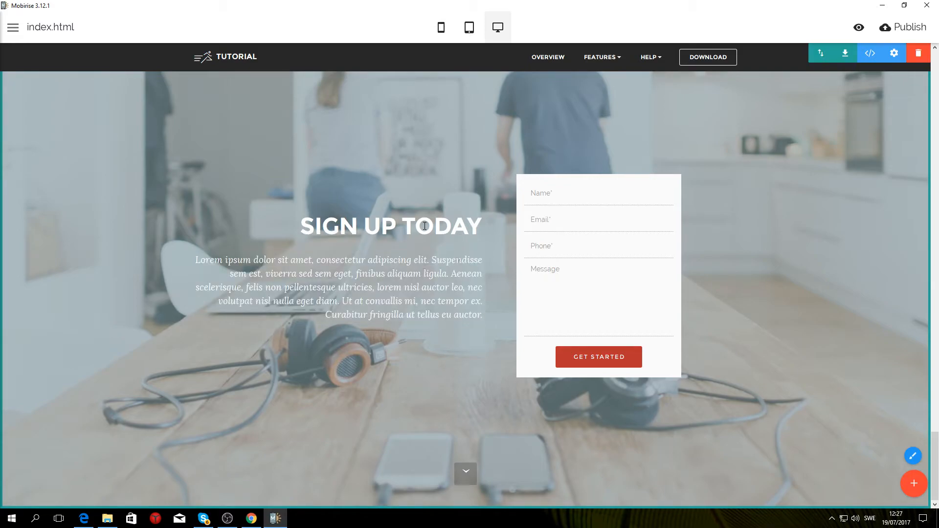
Set the font size of the "SIGN UP TODAY" title to 60
{"action": "left_click", "coordinate": [387, 226]}
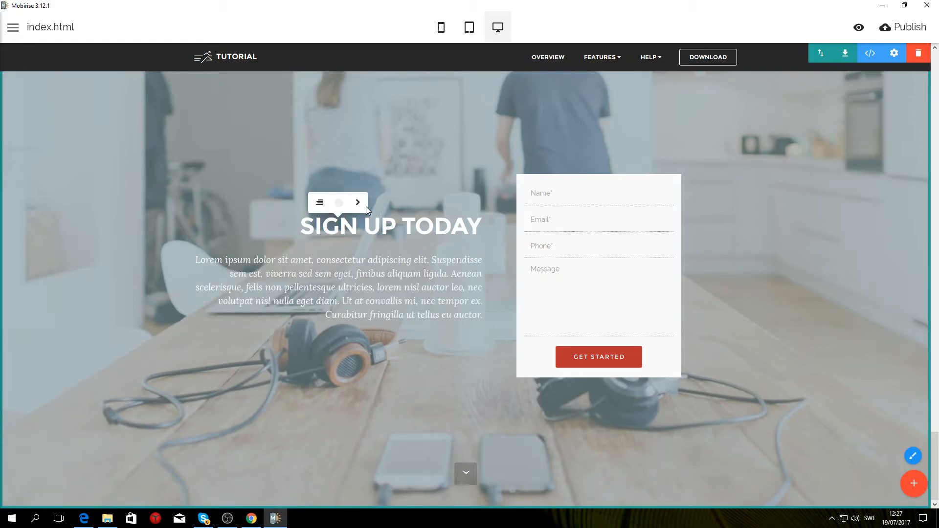
{"action": "left_click", "coordinate": [357, 202]}
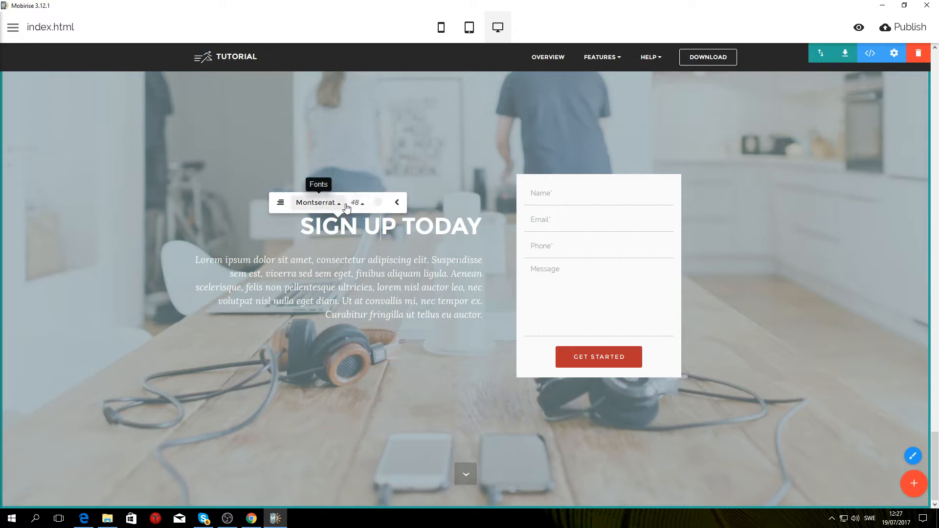
{"action": "left_click", "coordinate": [357, 203]}
{"action": "scroll", "coordinate": [382, 165], "scroll_direction": "down", "scroll_amount": 5}
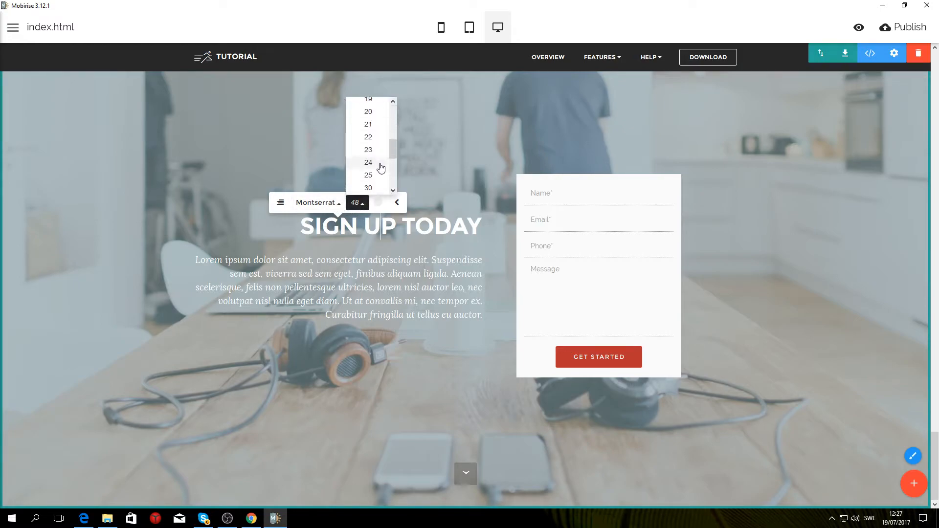
{"action": "left_click", "coordinate": [368, 153]}
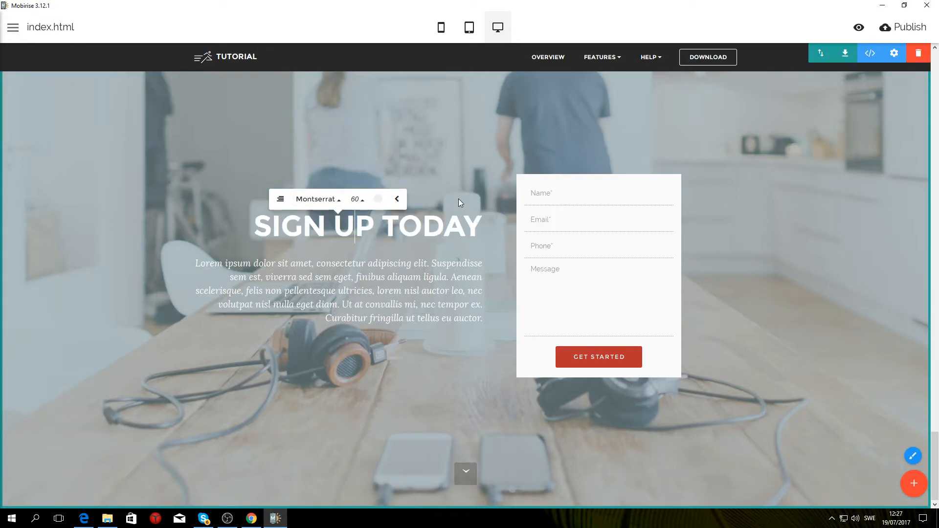
{"action": "left_click", "coordinate": [456, 186]}
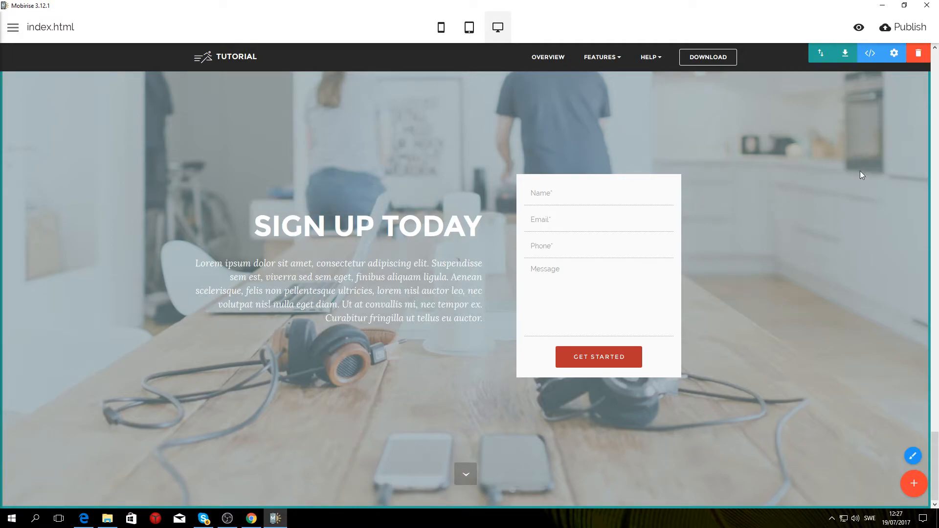
Replace the background image of the Sign Up Today form block with lunges-58881b6d3df78c2ccdf62fe4.jpg from the GymTutorial folder on the computer
{"action": "scroll", "coordinate": [861, 174], "scroll_direction": "up", "scroll_amount": 2}
{"action": "left_click", "coordinate": [895, 152]}
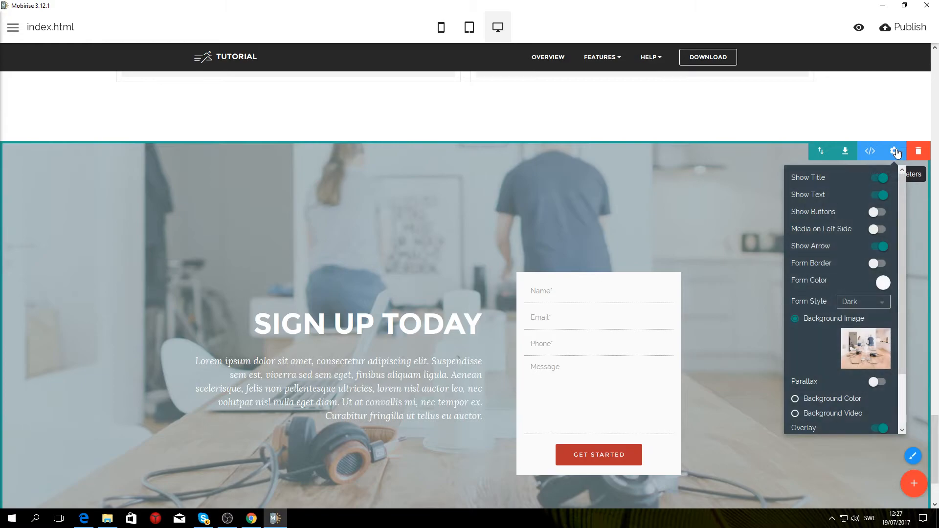
{"action": "left_click", "coordinate": [865, 353]}
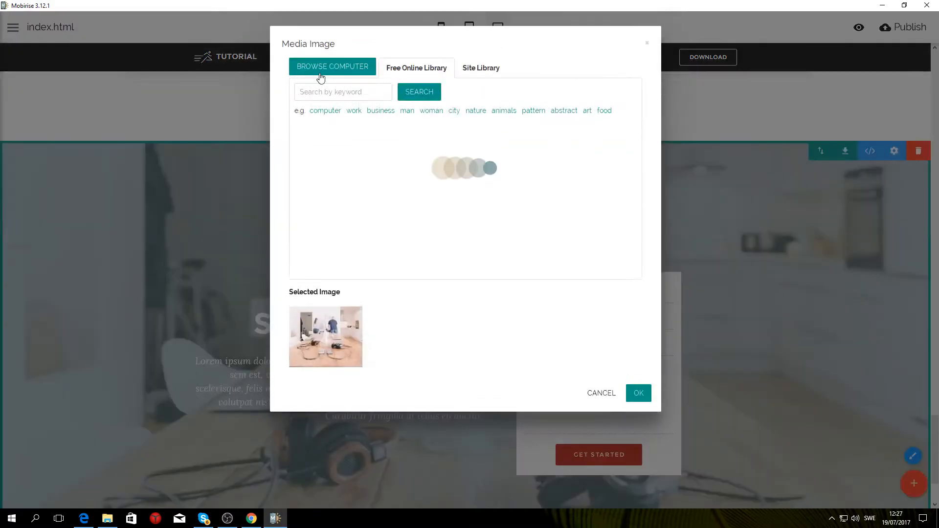
{"action": "left_click", "coordinate": [324, 70]}
{"action": "left_click", "coordinate": [276, 93]}
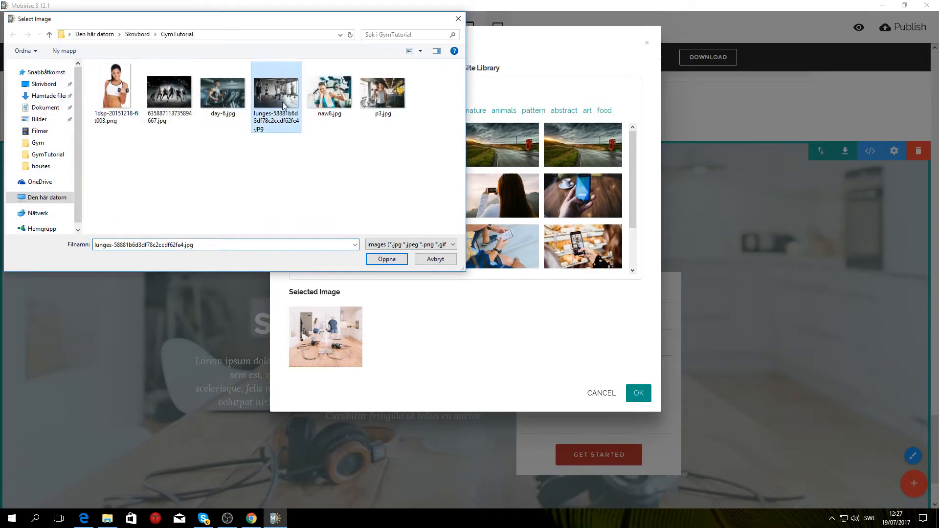
{"action": "left_click", "coordinate": [386, 259]}
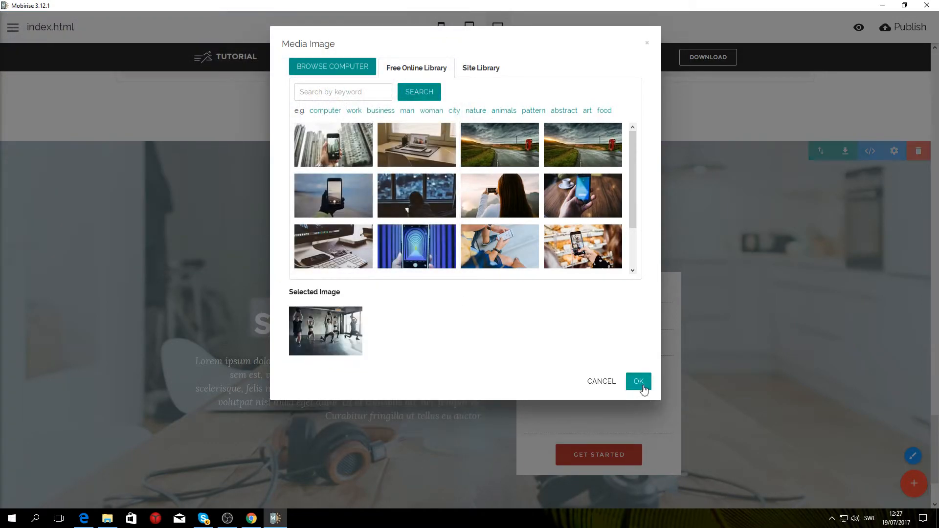
{"action": "left_click", "coordinate": [638, 393]}
{"action": "scroll", "coordinate": [504, 318], "scroll_direction": "down", "scroll_amount": 2}
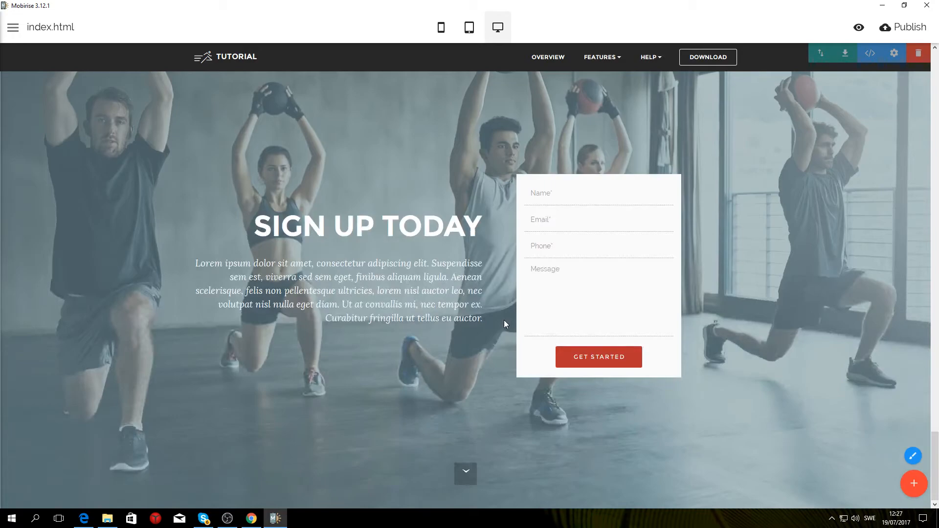
Change the overlay color of the Sign Up Today form block from blue-grey to a warm brownish grey
{"action": "scroll", "coordinate": [505, 313], "scroll_direction": "up", "scroll_amount": 2}
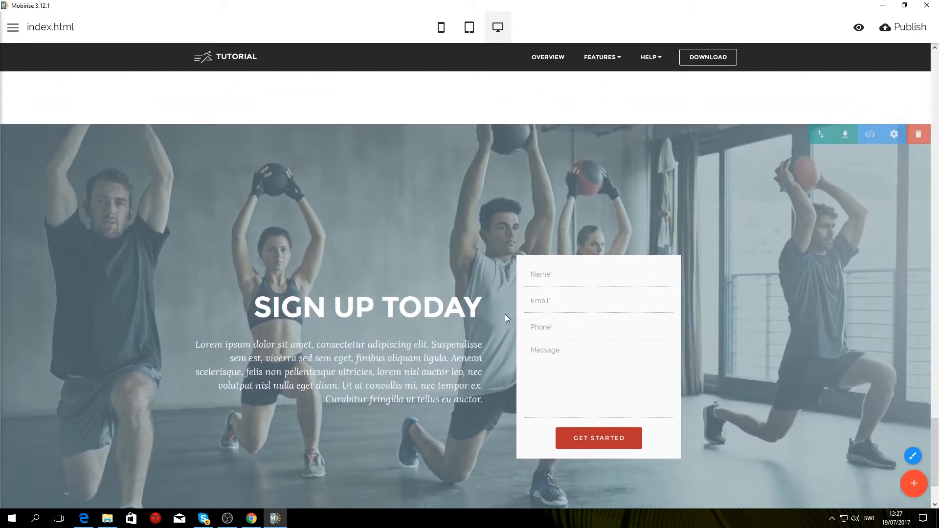
{"action": "scroll", "coordinate": [505, 314], "scroll_direction": "down", "scroll_amount": 2}
{"action": "scroll", "coordinate": [504, 314], "scroll_direction": "up", "scroll_amount": 2}
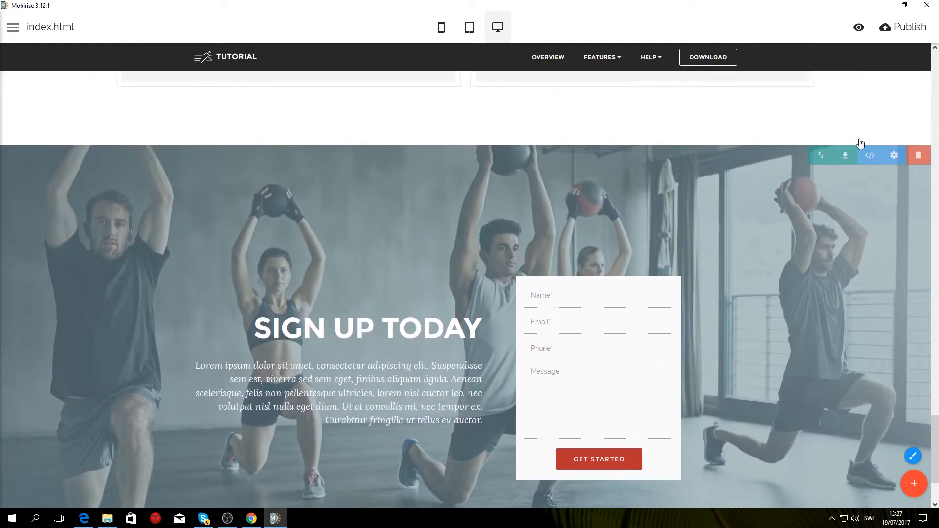
{"action": "left_click", "coordinate": [894, 155]}
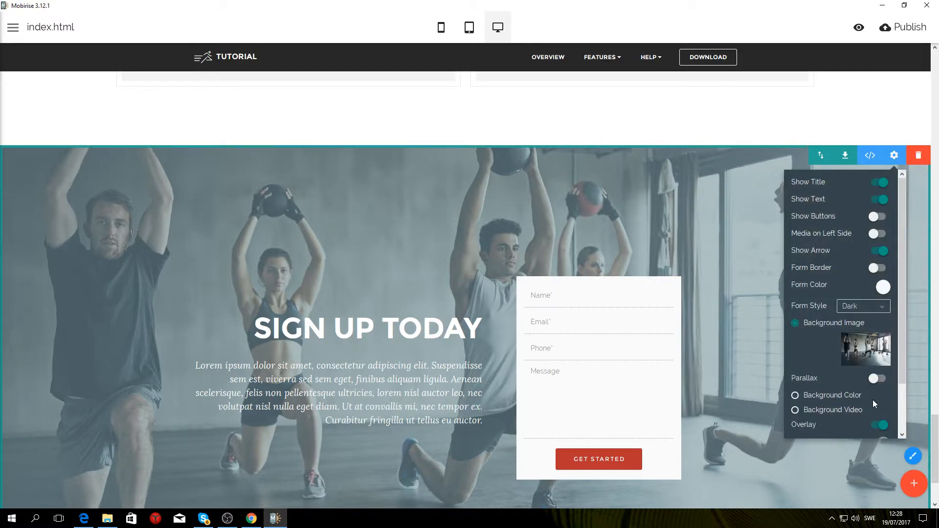
{"action": "scroll", "coordinate": [873, 400], "scroll_direction": "down", "scroll_amount": 1}
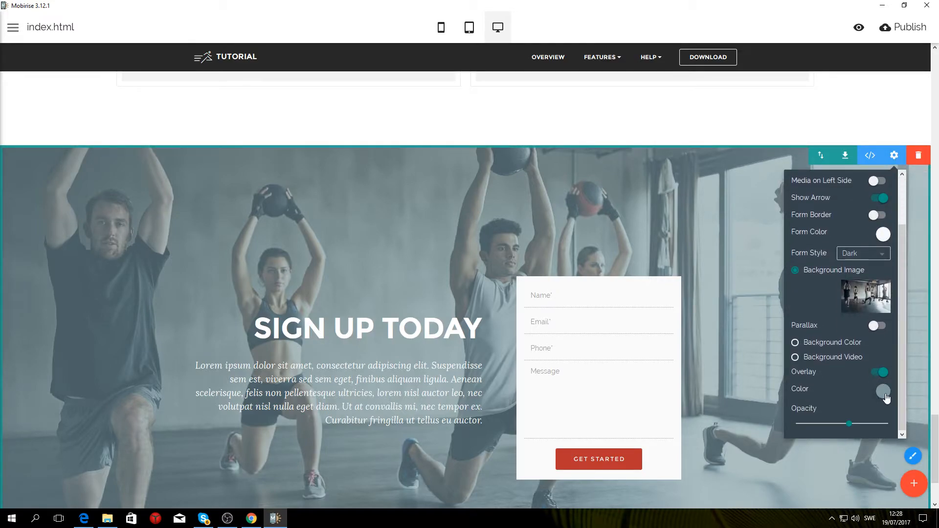
{"action": "left_click", "coordinate": [883, 392]}
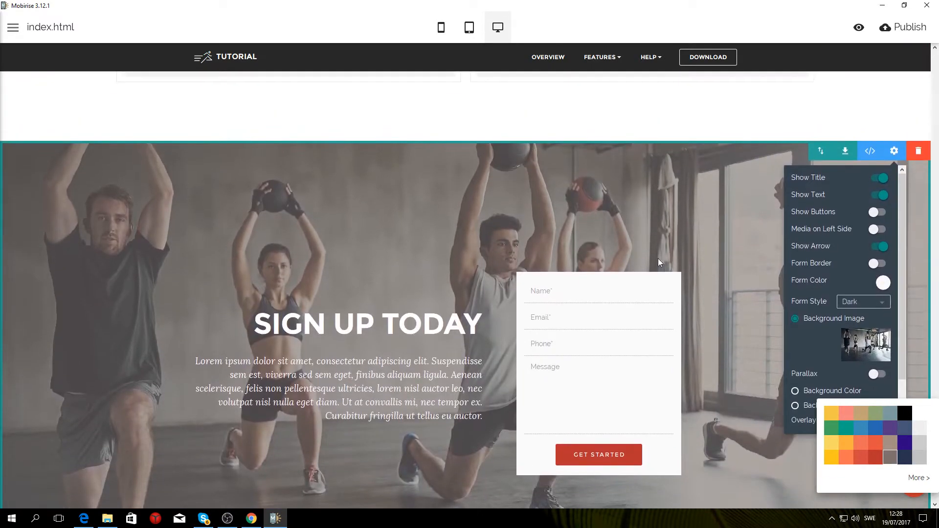
{"action": "left_click", "coordinate": [738, 243]}
Change the label of the sign-up form's submit button to "CONTINUE"
{"action": "left_click", "coordinate": [628, 455]}
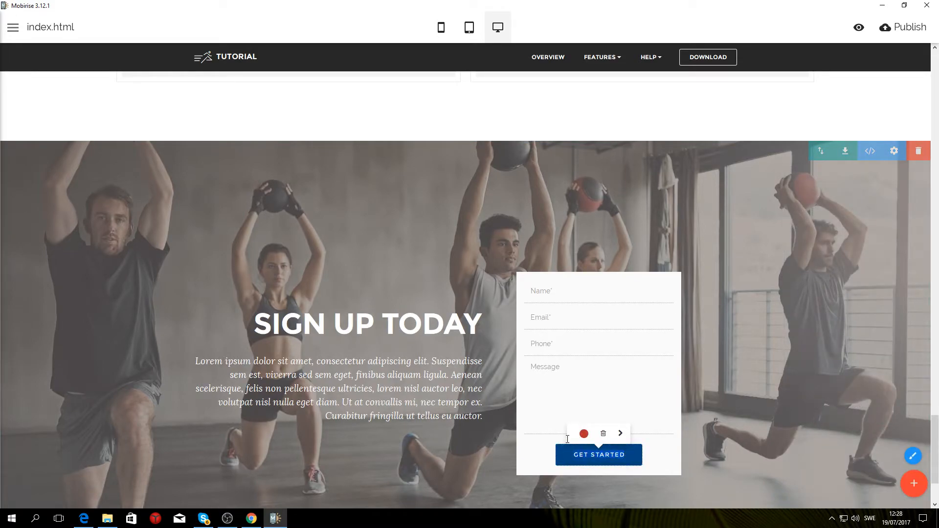
{"action": "type", "text": "CONTI"}
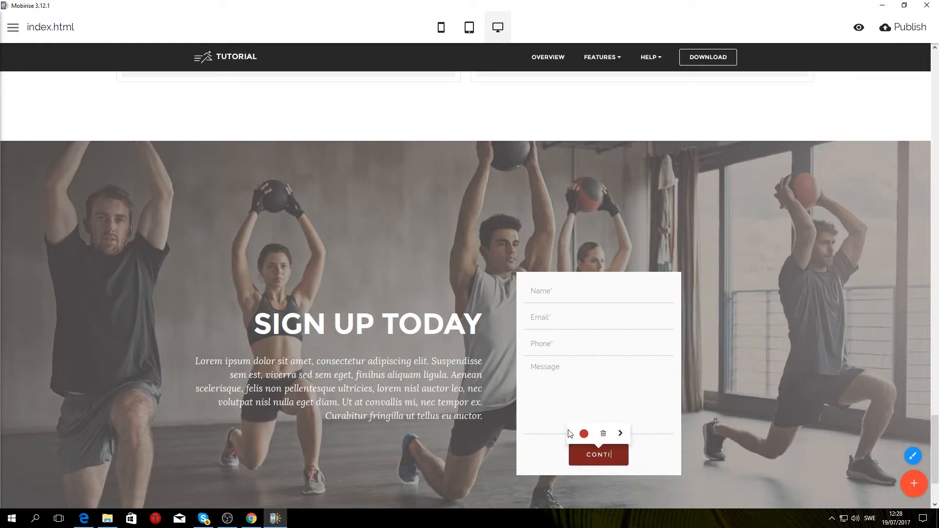
{"action": "key", "text": "BackSpace"}
{"action": "key", "text": "BackSpace"}
{"action": "type", "text": "TINUE"}
{"action": "left_click", "coordinate": [422, 189]}
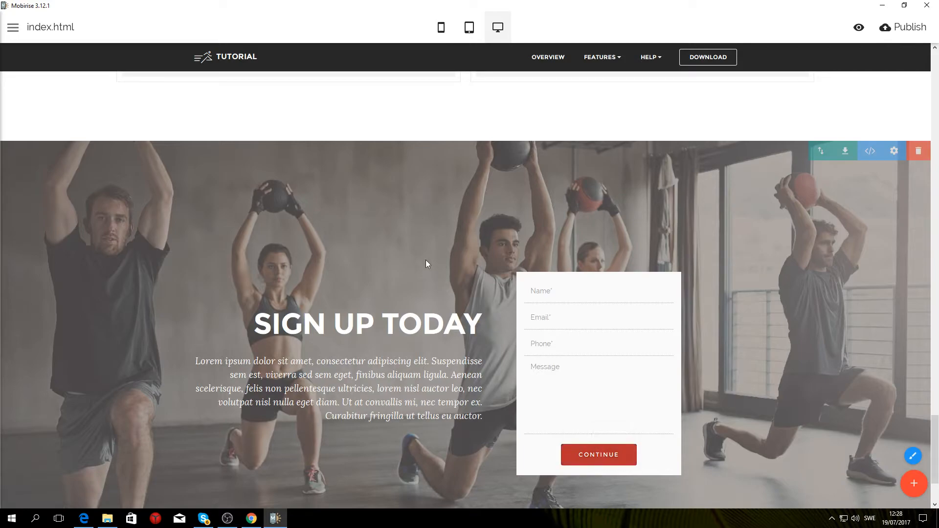
Turn off the Show Arrow option for the Sign Up Today form block
{"action": "scroll", "coordinate": [426, 260], "scroll_direction": "down", "scroll_amount": 2}
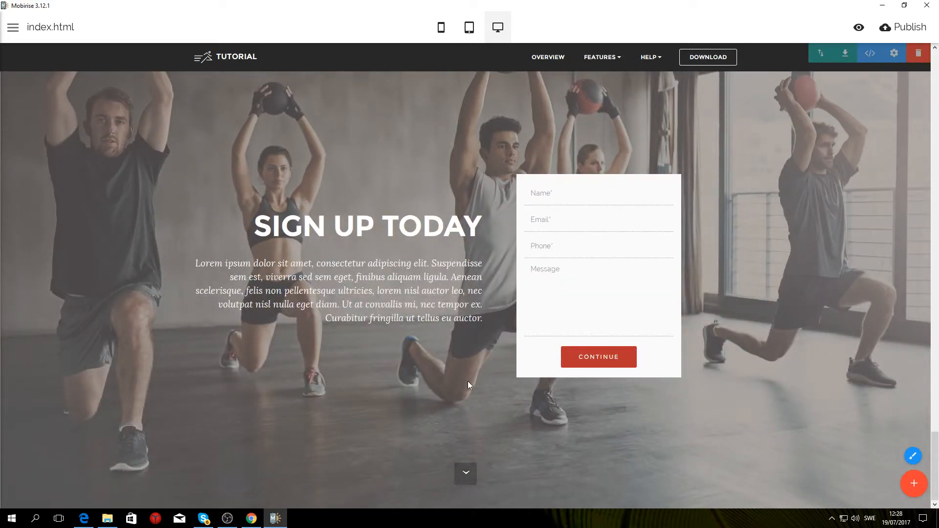
{"action": "scroll", "coordinate": [469, 382], "scroll_direction": "up", "scroll_amount": 2}
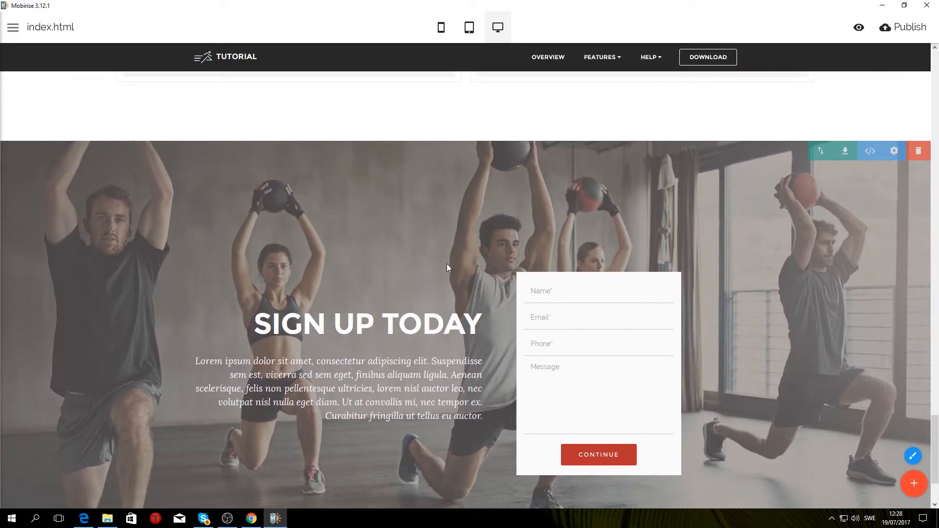
{"action": "scroll", "coordinate": [447, 263], "scroll_direction": "down", "scroll_amount": 2}
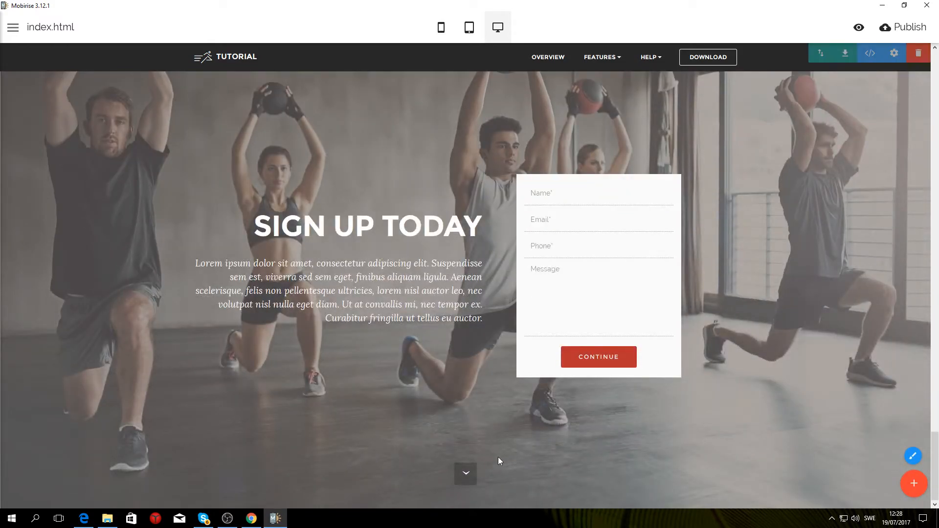
{"action": "left_click", "coordinate": [895, 55]}
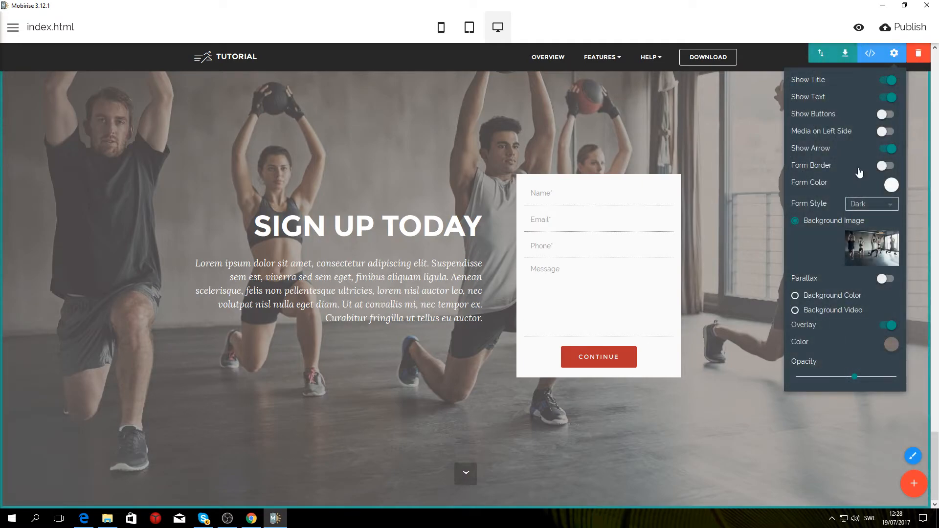
{"action": "left_click", "coordinate": [885, 149]}
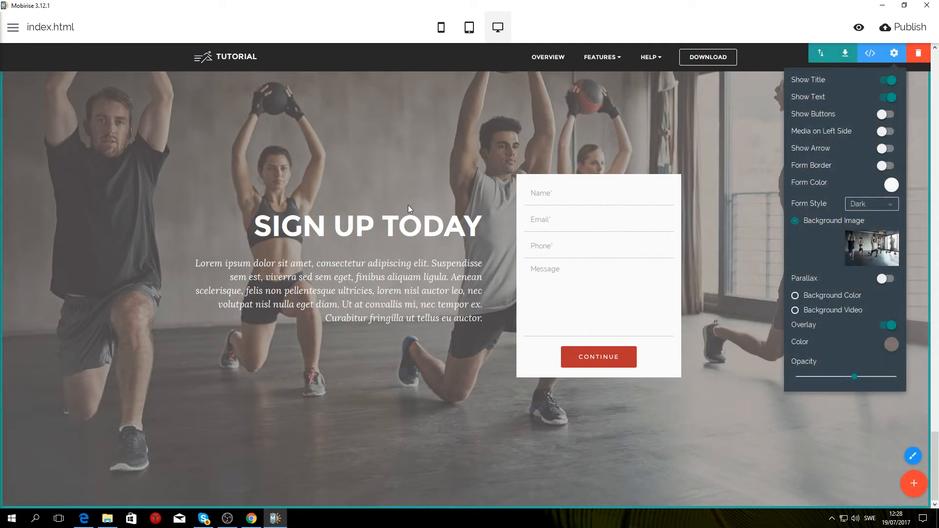
{"action": "left_click", "coordinate": [409, 168]}
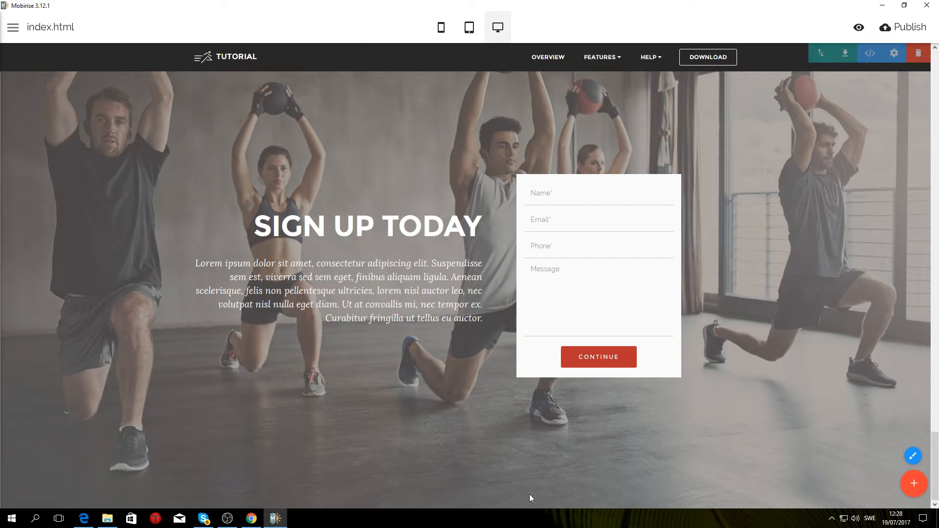
Browse the available blocks and add the slim dark copyright-only footer below the Sign Up Today form block
{"action": "left_click", "coordinate": [914, 484]}
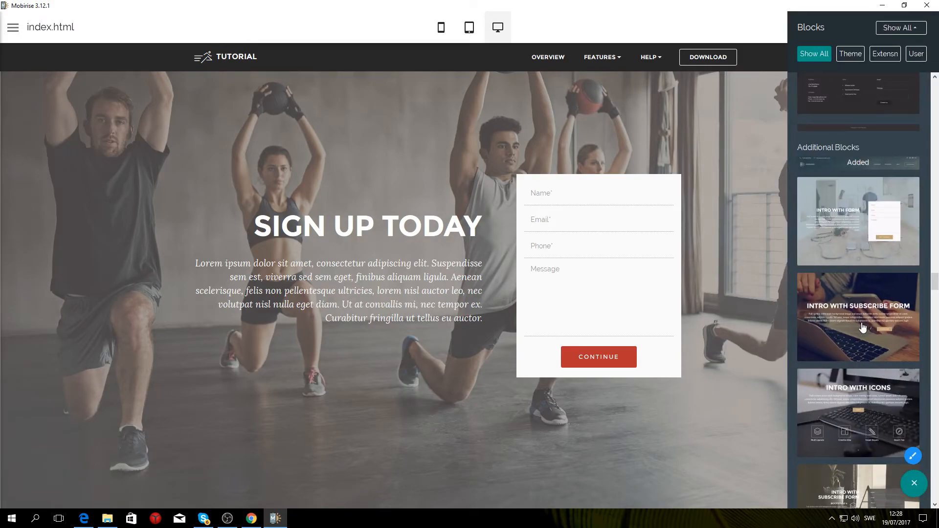
{"action": "scroll", "coordinate": [862, 293], "scroll_direction": "down", "scroll_amount": 5}
{"action": "scroll", "coordinate": [863, 335], "scroll_direction": "down", "scroll_amount": 10}
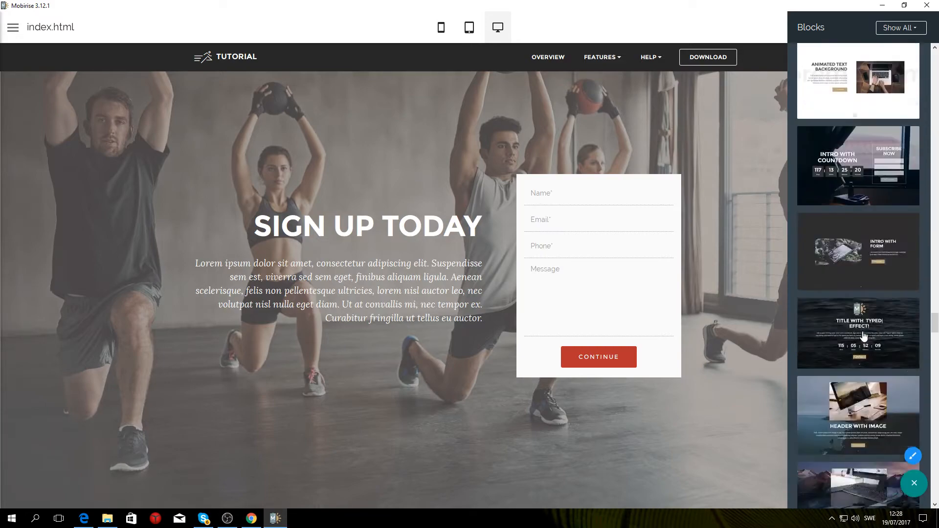
{"action": "scroll", "coordinate": [860, 345], "scroll_direction": "down", "scroll_amount": 12}
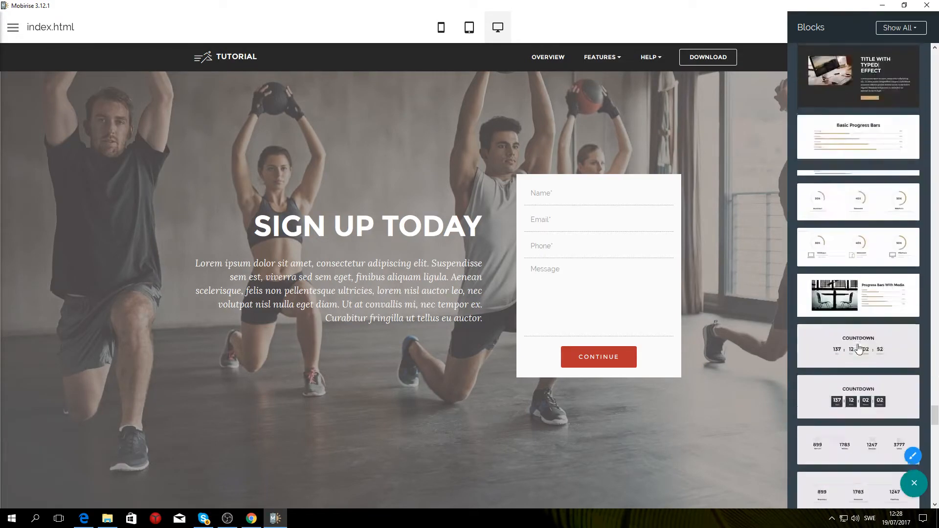
{"action": "scroll", "coordinate": [858, 345], "scroll_direction": "down", "scroll_amount": 10}
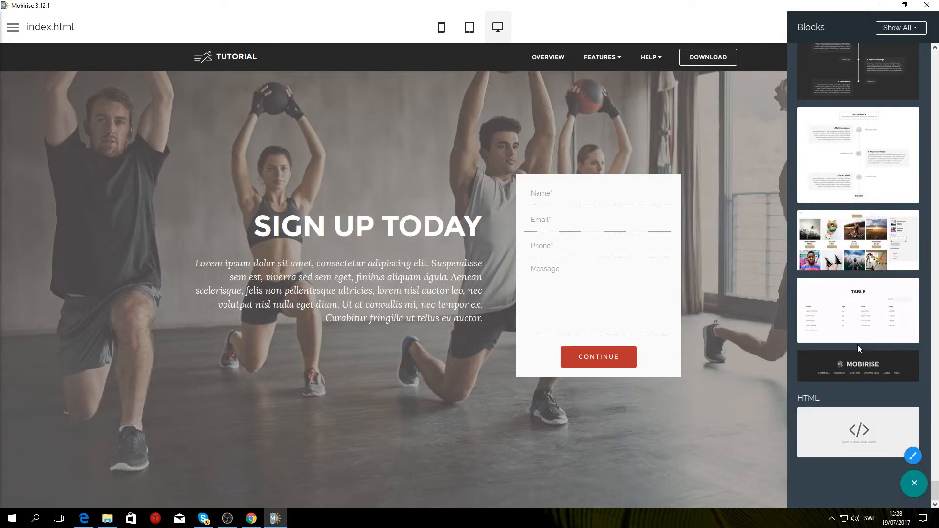
{"action": "scroll", "coordinate": [861, 386], "scroll_direction": "up", "scroll_amount": 10}
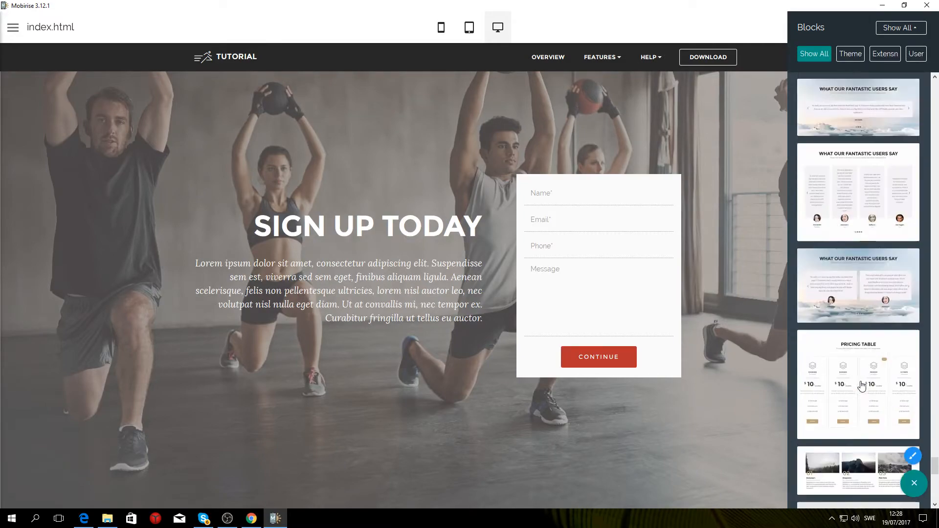
{"action": "scroll", "coordinate": [861, 386], "scroll_direction": "up", "scroll_amount": 10}
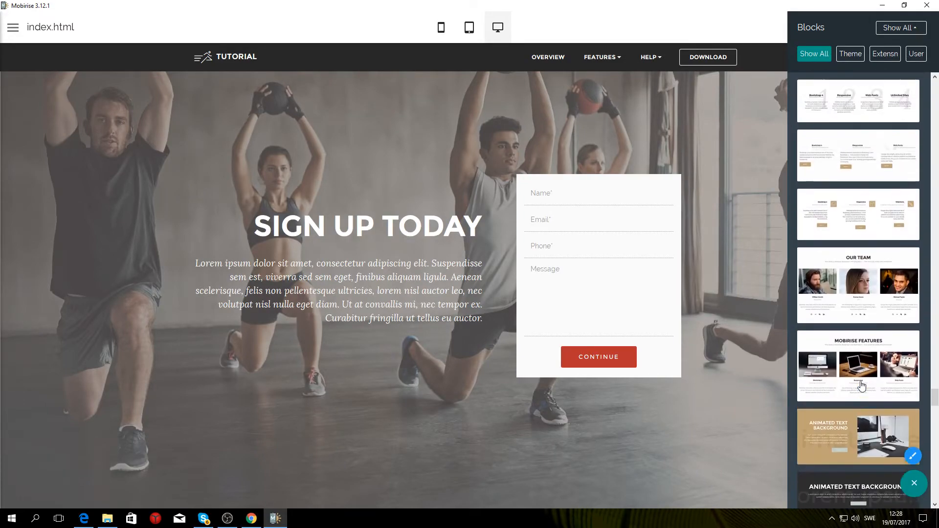
{"action": "scroll", "coordinate": [861, 386], "scroll_direction": "up", "scroll_amount": 10}
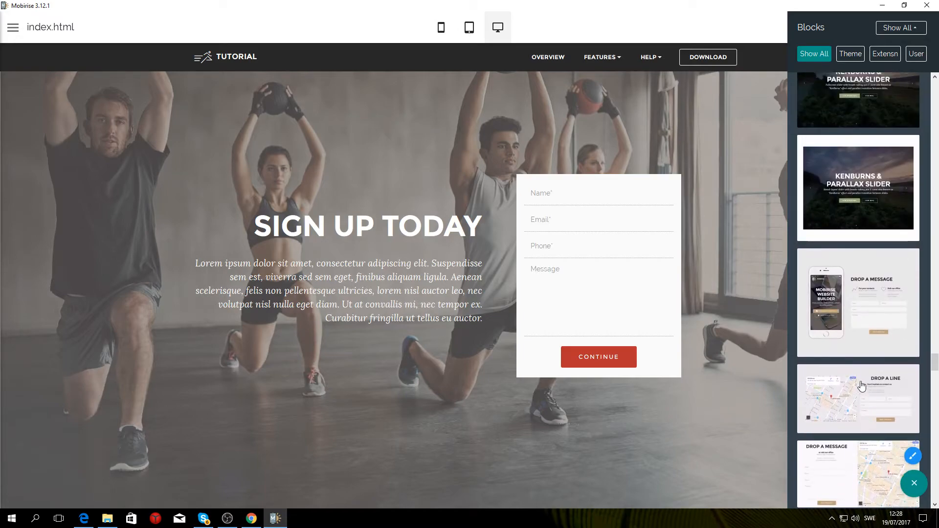
{"action": "scroll", "coordinate": [861, 386], "scroll_direction": "up", "scroll_amount": 10}
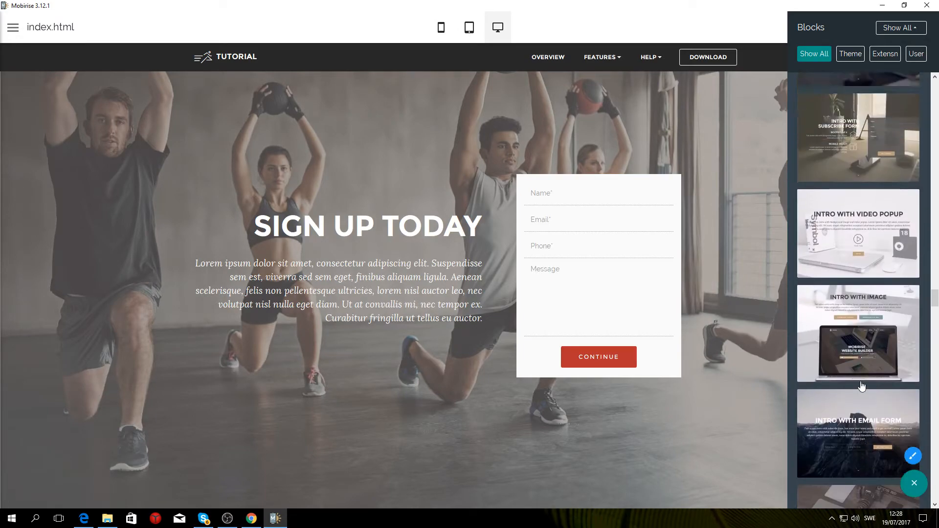
{"action": "scroll", "coordinate": [862, 386], "scroll_direction": "down", "scroll_amount": 4}
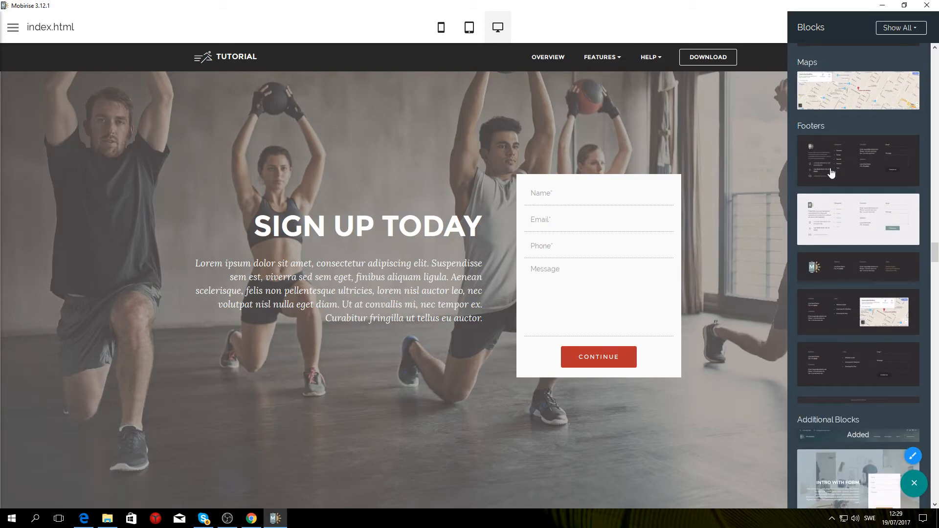
{"action": "left_click", "coordinate": [870, 402]}
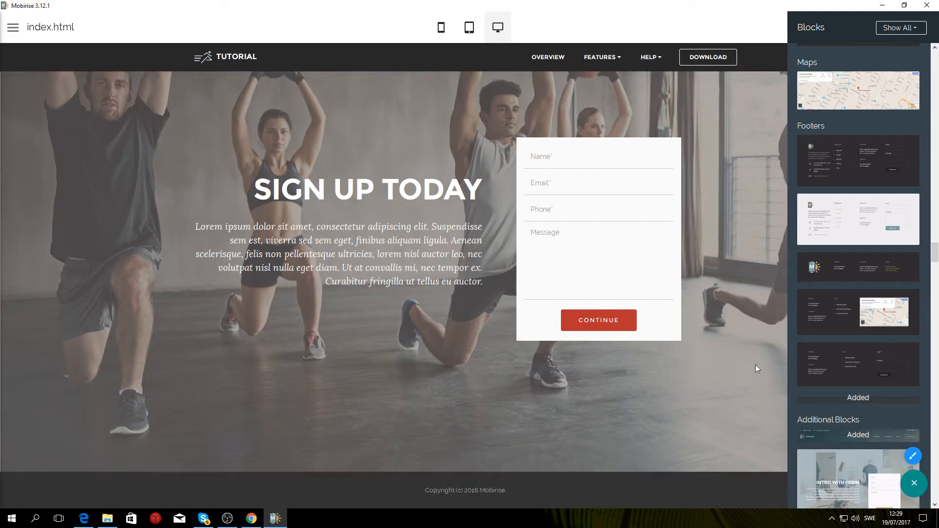
Change the year and company name in the footer's copyright line so it reads "Copyright (c) 2017 randomcompany"
{"action": "left_click", "coordinate": [472, 489]}
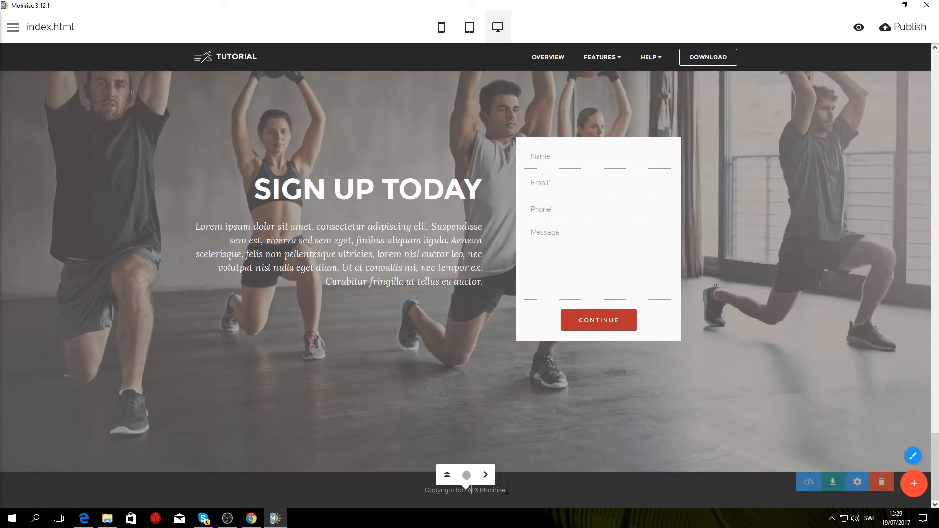
{"action": "left_click_drag", "start_coordinate": [505, 492], "coordinate": [479, 493]}
{"action": "type", "text": "2017"}
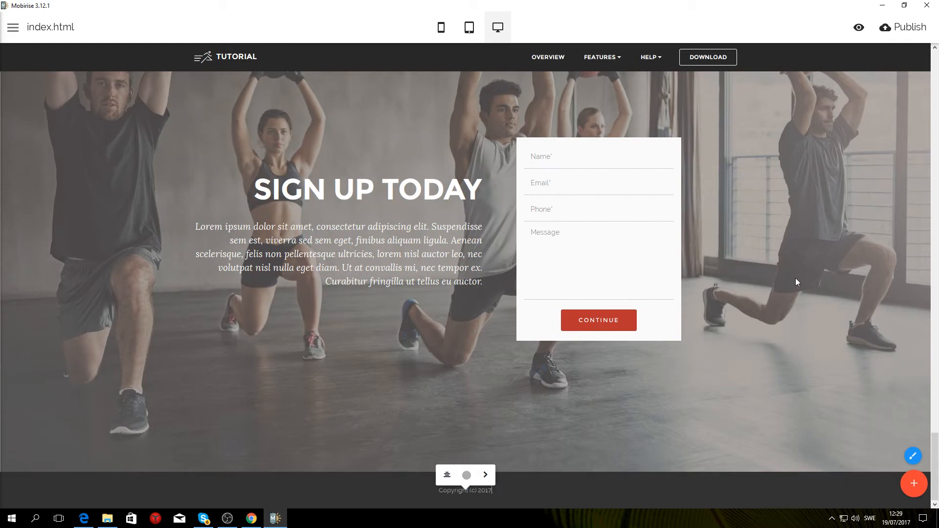
{"action": "type", "text": " randomcompany"}
{"action": "left_click", "coordinate": [368, 377]}
Return to the start of the page and preview index.html in the Chrome browser
{"action": "scroll", "coordinate": [609, 375], "scroll_direction": "up", "scroll_amount": 15}
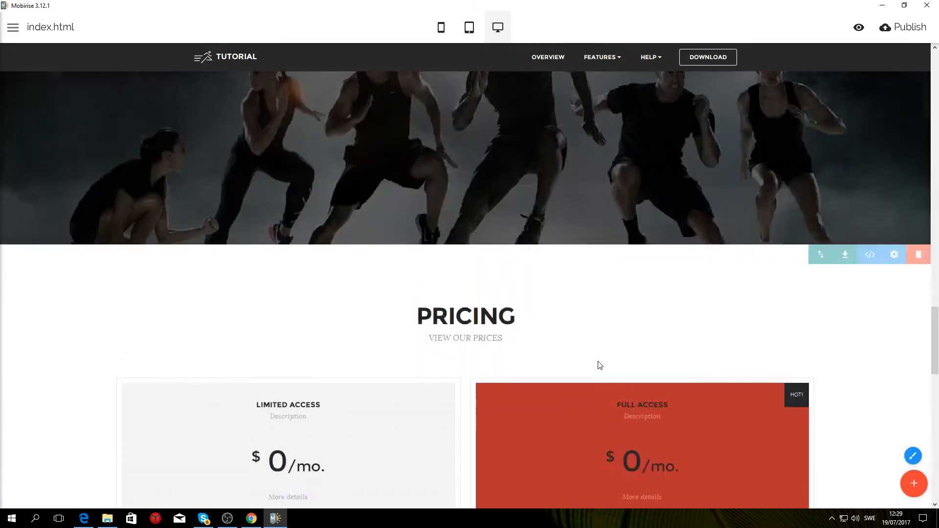
{"action": "scroll", "coordinate": [596, 363], "scroll_direction": "up", "scroll_amount": 5}
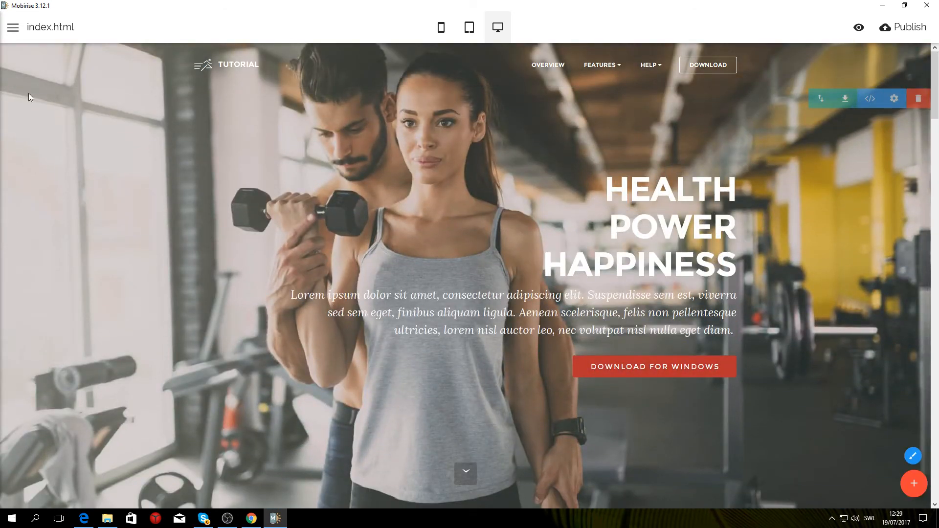
{"action": "left_click", "coordinate": [12, 27]}
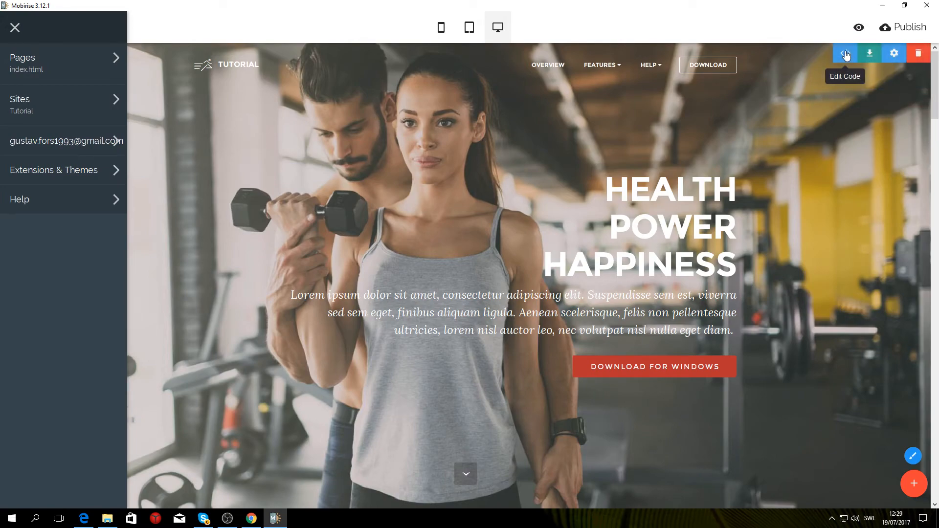
{"action": "left_click", "coordinate": [859, 30]}
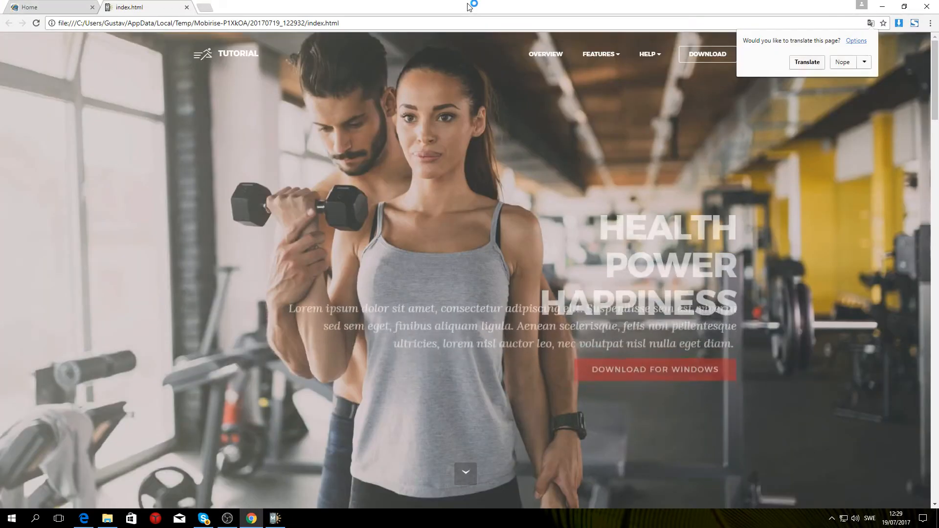
Review the previewed page from the hero section down to the Sign Up Today form and copyright footer
{"action": "left_click", "coordinate": [494, 110]}
{"action": "scroll", "coordinate": [386, 183], "scroll_direction": "down", "scroll_amount": 1}
{"action": "scroll", "coordinate": [386, 183], "scroll_direction": "down", "scroll_amount": 12}
{"action": "scroll", "coordinate": [347, 259], "scroll_direction": "down", "scroll_amount": 15}
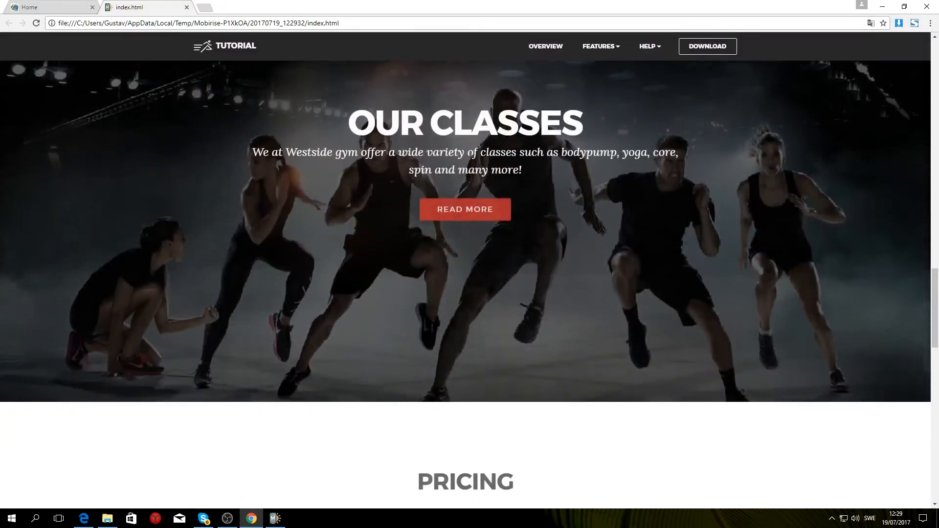
{"action": "scroll", "coordinate": [457, 220], "scroll_direction": "down", "scroll_amount": 15}
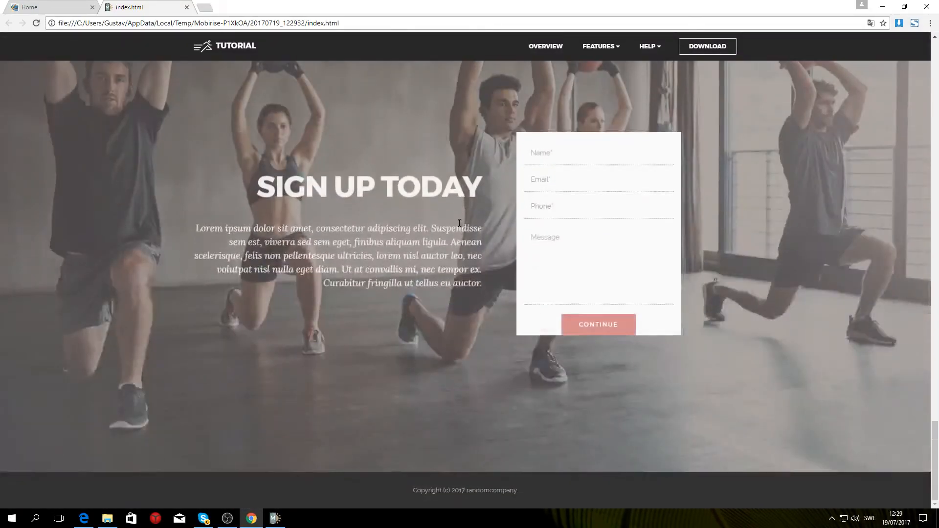
Switch back to Mobirise and turn off Animation on Scroll in the site-wide style options
{"action": "left_click", "coordinate": [277, 527]}
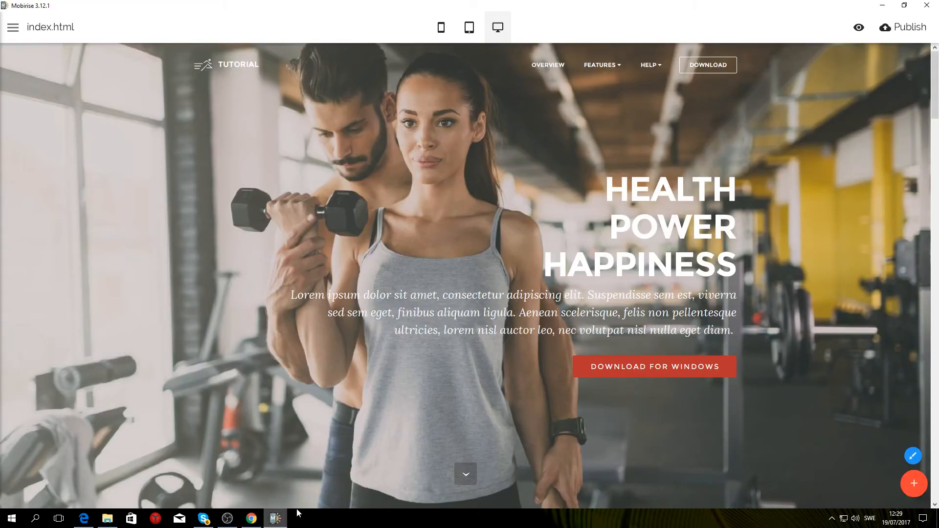
{"action": "left_click", "coordinate": [912, 457]}
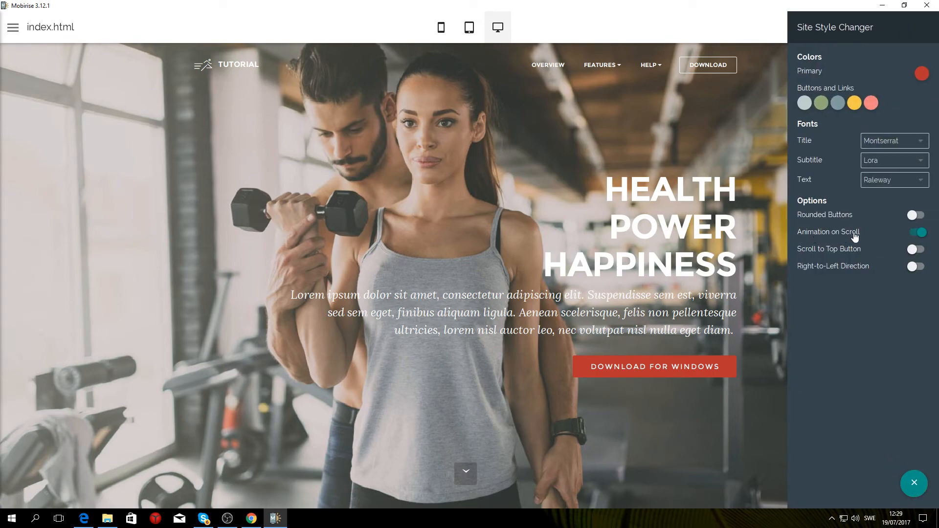
{"action": "left_click", "coordinate": [915, 236]}
{"action": "left_click", "coordinate": [913, 483]}
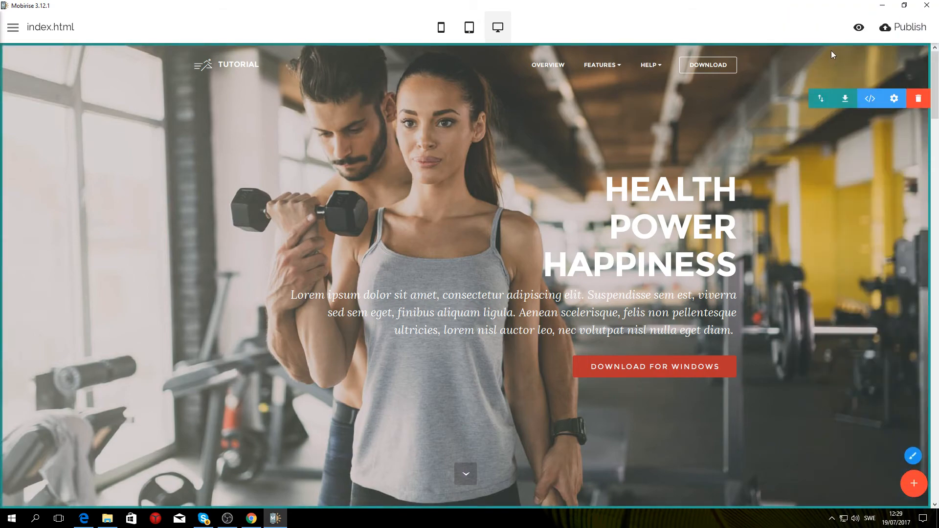
Preview index.html in Chrome again and check how the sections appear down to the Sign Up Today form and back
{"action": "left_click", "coordinate": [858, 27]}
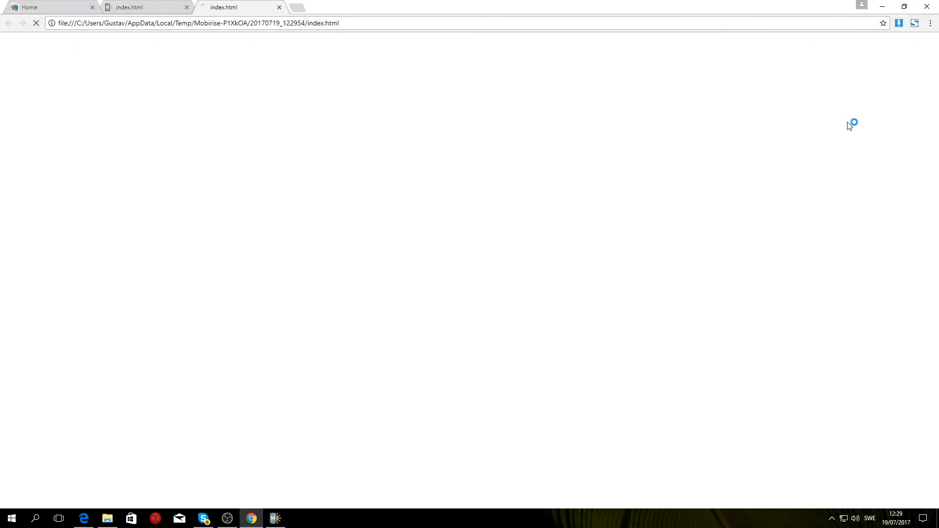
{"action": "scroll", "coordinate": [435, 171], "scroll_direction": "down", "scroll_amount": 6}
{"action": "scroll", "coordinate": [489, 244], "scroll_direction": "down", "scroll_amount": 15}
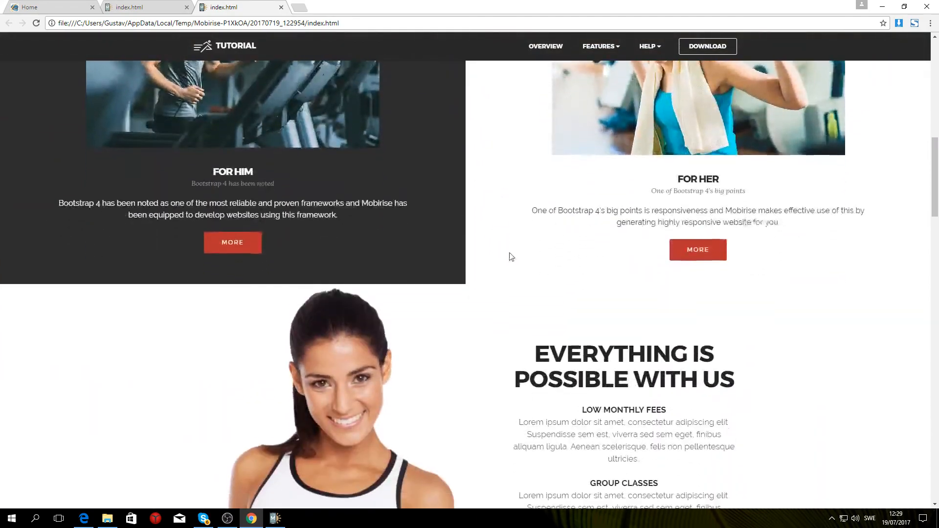
{"action": "scroll", "coordinate": [516, 239], "scroll_direction": "down", "scroll_amount": 10}
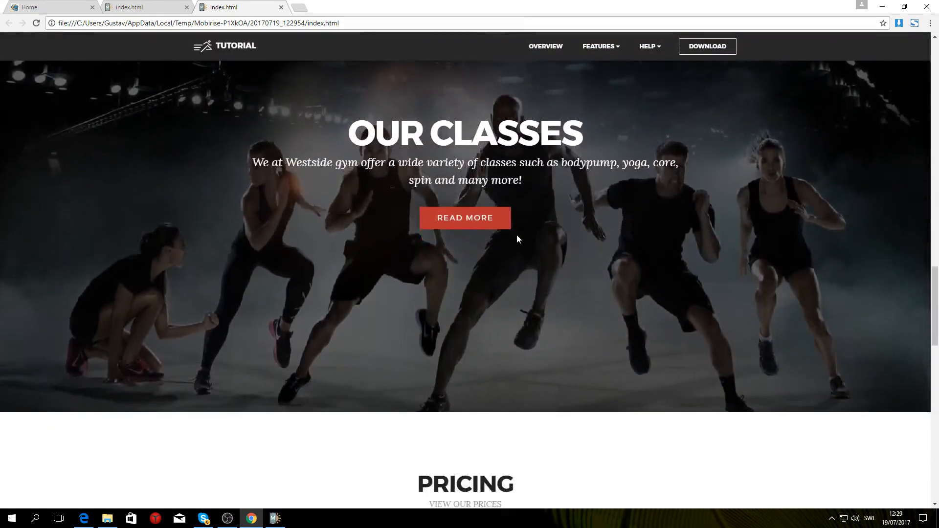
{"action": "scroll", "coordinate": [519, 234], "scroll_direction": "down", "scroll_amount": 4}
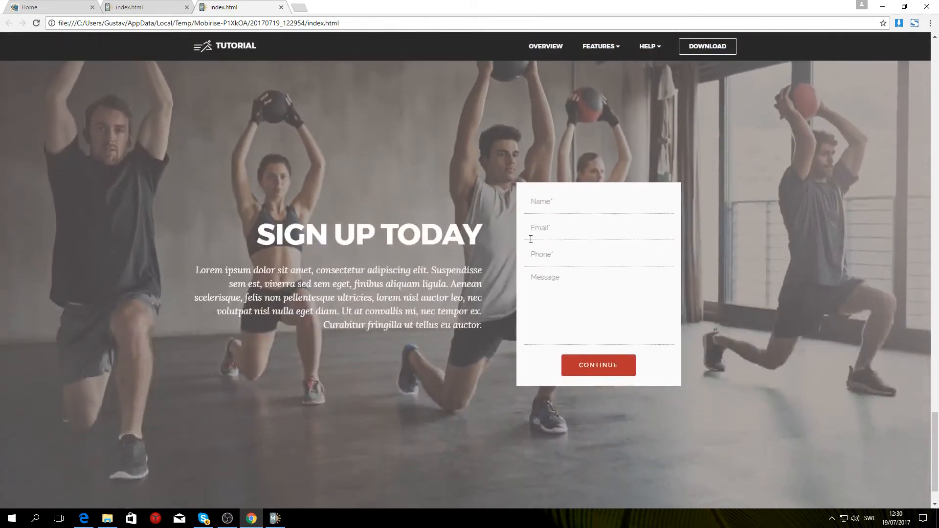
{"action": "scroll", "coordinate": [528, 237], "scroll_direction": "up", "scroll_amount": 15}
{"action": "scroll", "coordinate": [531, 237], "scroll_direction": "up", "scroll_amount": 15}
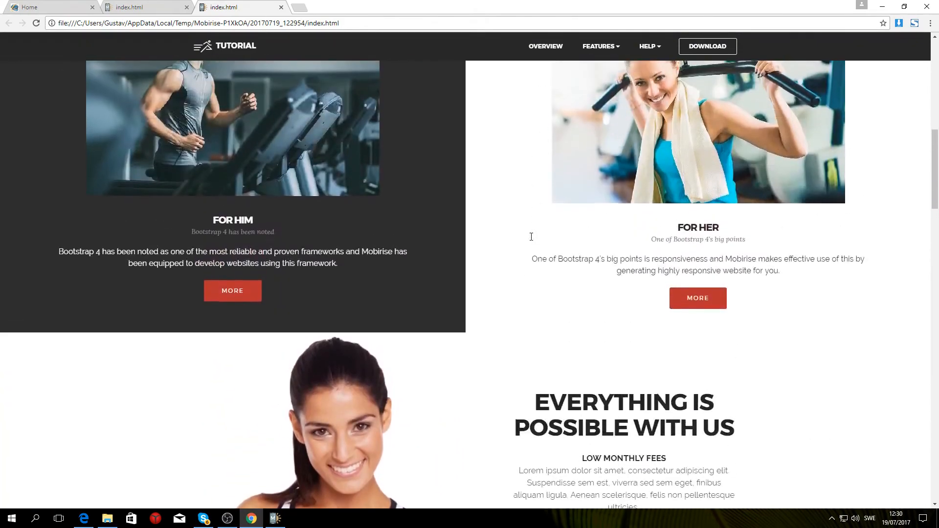
{"action": "scroll", "coordinate": [530, 237], "scroll_direction": "down", "scroll_amount": 6}
{"action": "scroll", "coordinate": [530, 237], "scroll_direction": "up", "scroll_amount": 6}
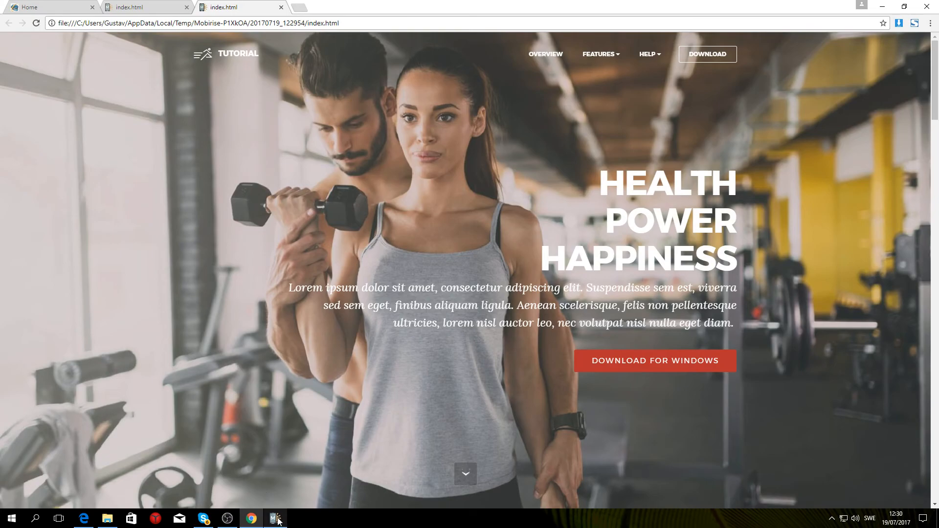
Examine how the hero and Our Classes background images move while scrolling through the previewed page
{"action": "scroll", "coordinate": [577, 244], "scroll_direction": "down", "scroll_amount": 5}
{"action": "scroll", "coordinate": [527, 256], "scroll_direction": "up", "scroll_amount": 3}
{"action": "scroll", "coordinate": [447, 257], "scroll_direction": "down", "scroll_amount": 1}
{"action": "scroll", "coordinate": [448, 256], "scroll_direction": "up", "scroll_amount": 1}
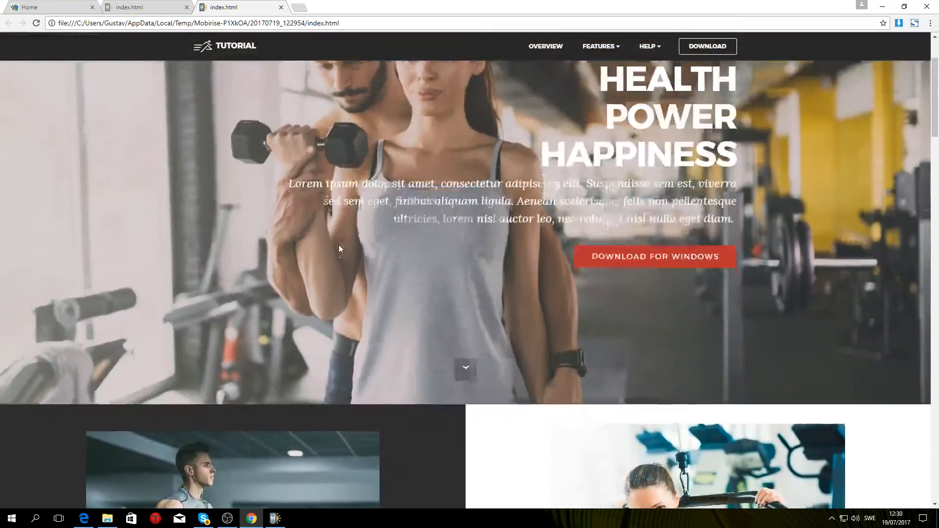
{"action": "scroll", "coordinate": [339, 250], "scroll_direction": "down", "scroll_amount": 2}
{"action": "scroll", "coordinate": [340, 249], "scroll_direction": "up", "scroll_amount": 4}
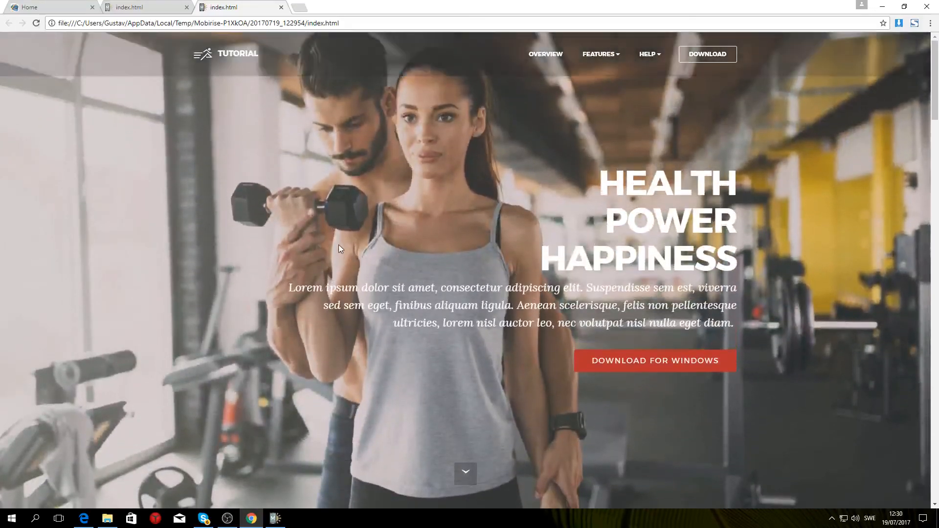
{"action": "scroll", "coordinate": [339, 250], "scroll_direction": "down", "scroll_amount": 9}
{"action": "scroll", "coordinate": [339, 245], "scroll_direction": "down", "scroll_amount": 12}
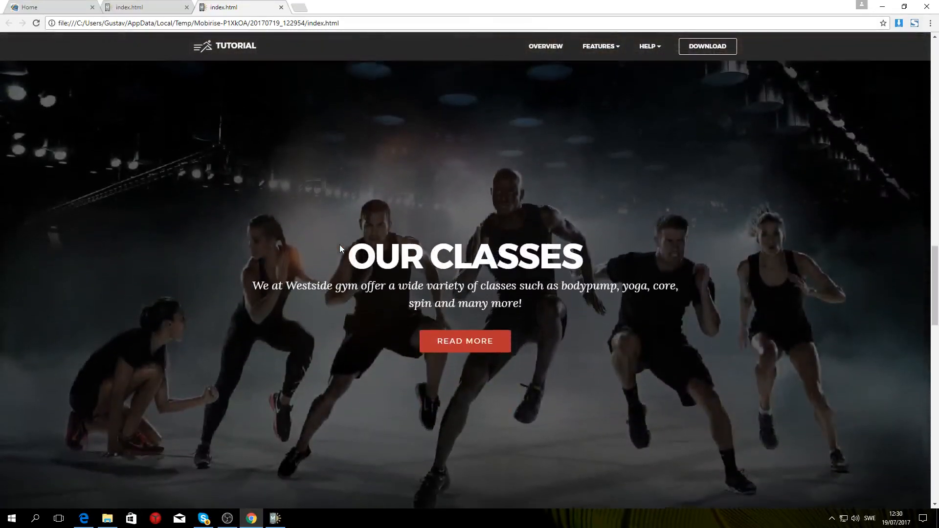
Switch back to Mobirise and inspect the hero block's parameters, including the Parallax option, then close them
{"action": "key", "text": "alt+Tab"}
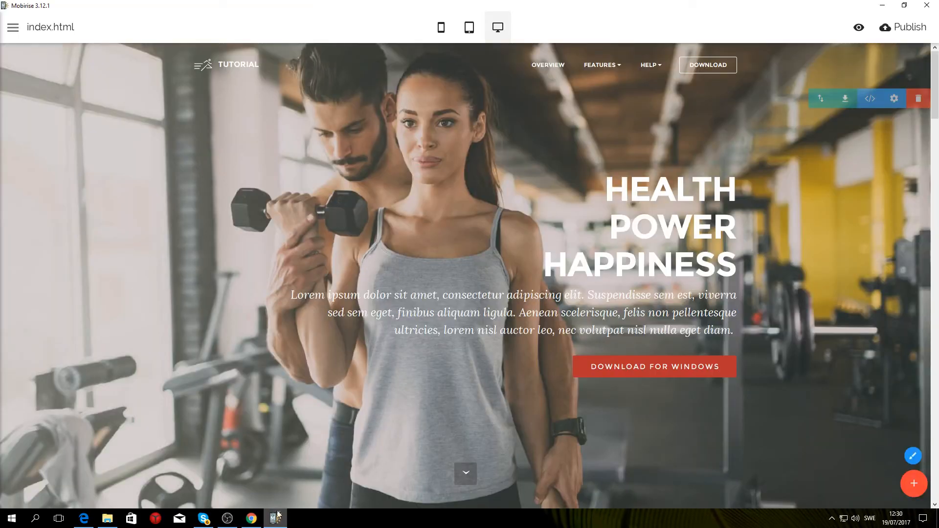
{"action": "left_click", "coordinate": [894, 98]}
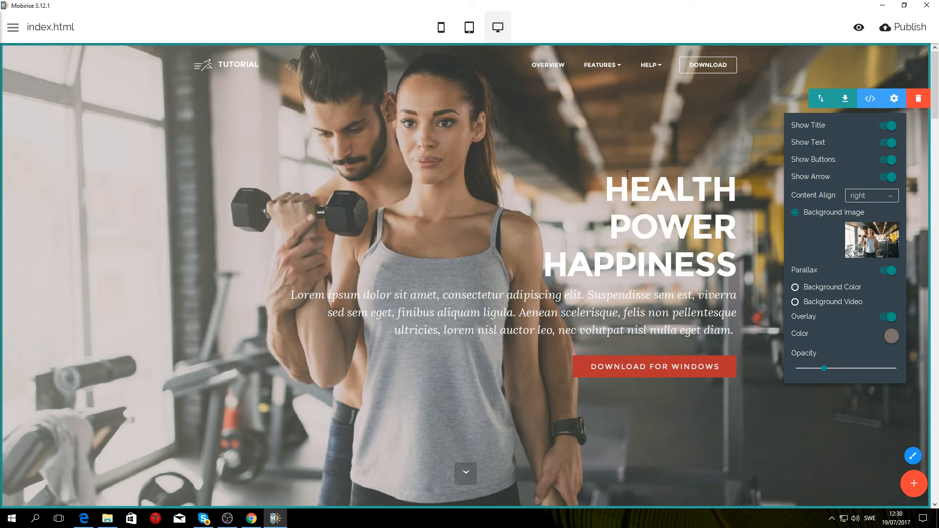
{"action": "left_click", "coordinate": [557, 142]}
{"action": "scroll", "coordinate": [275, 237], "scroll_direction": "up", "scroll_amount": 4}
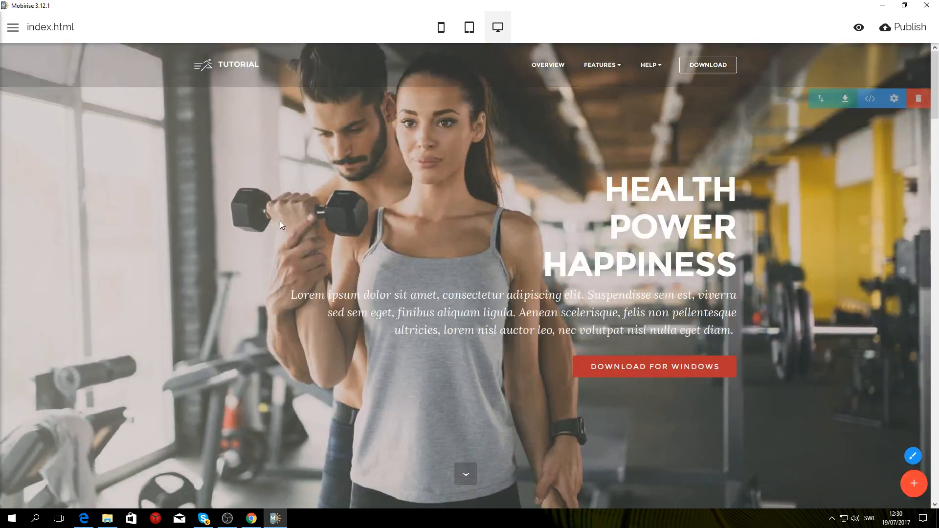